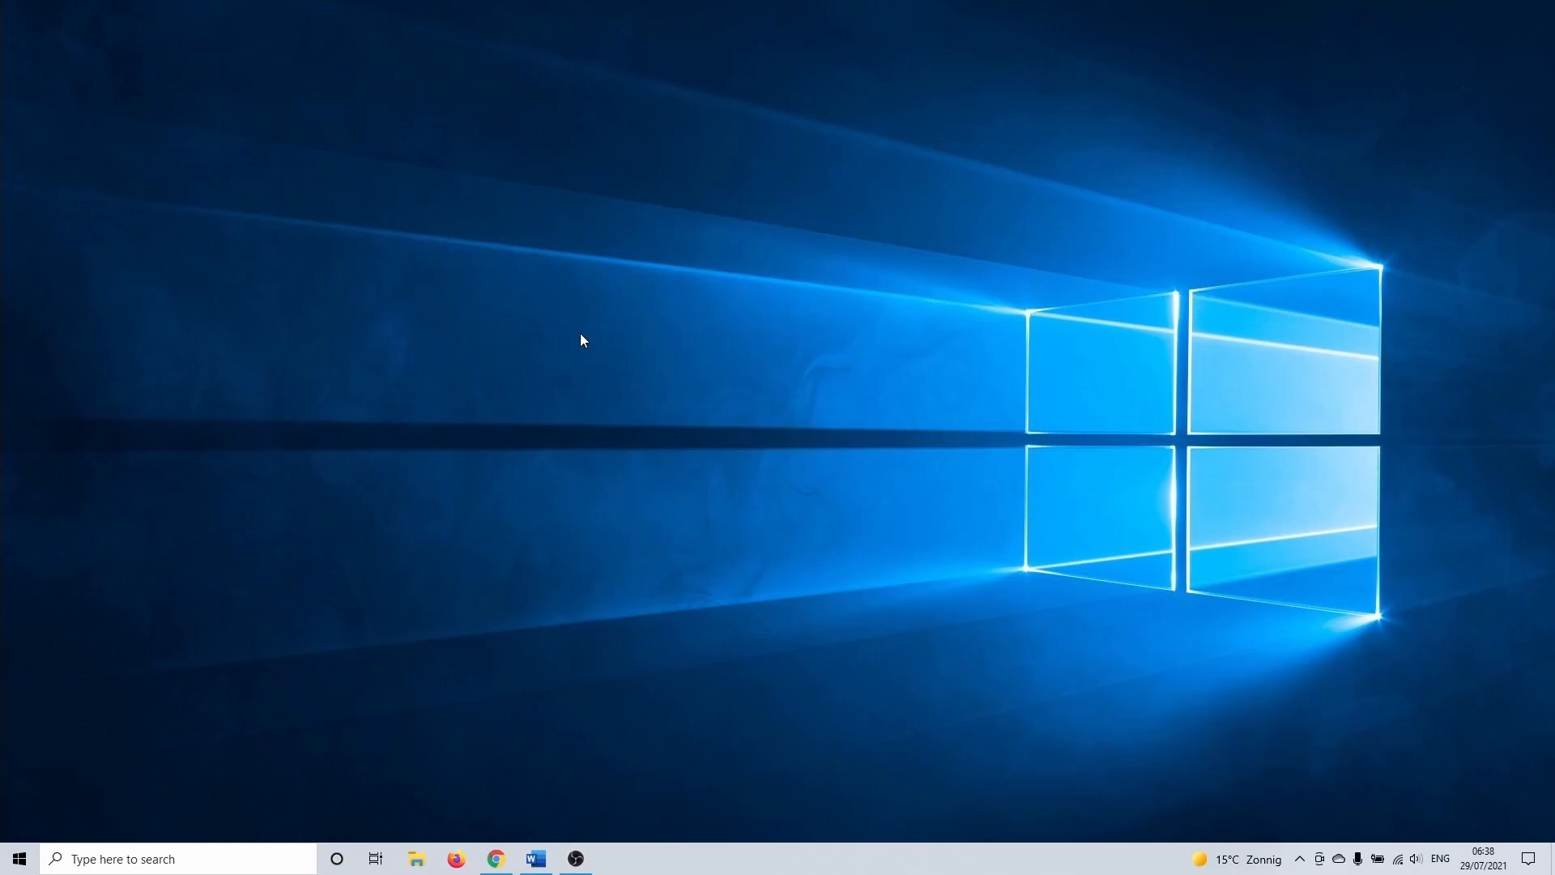
- Disable Steam as a start-up program in Task Manager and close Task Manager
right_click(757, 842)
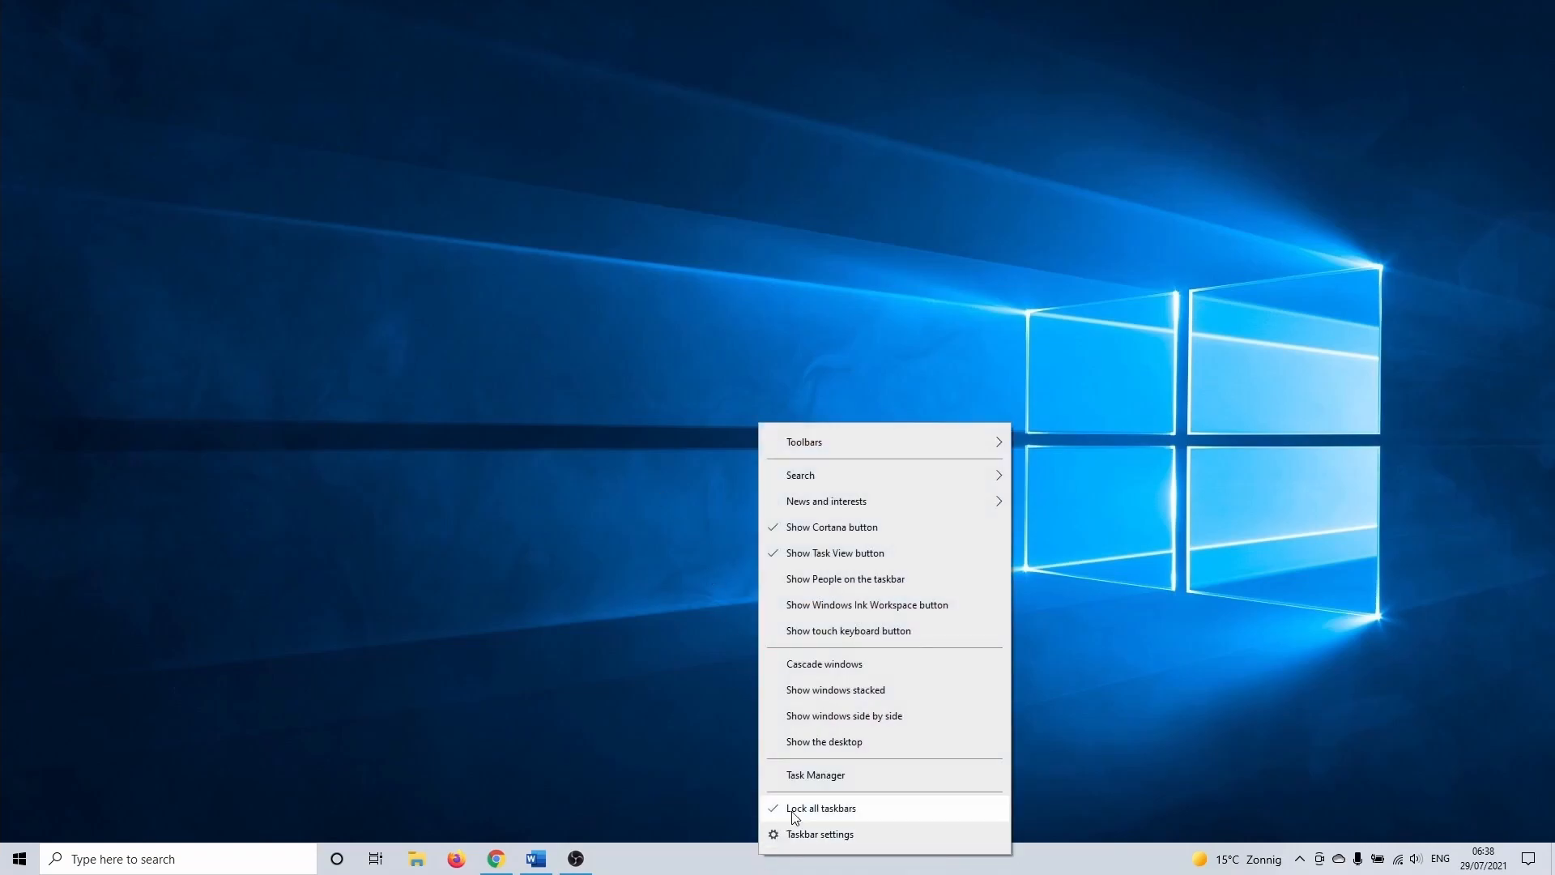
click(808, 778)
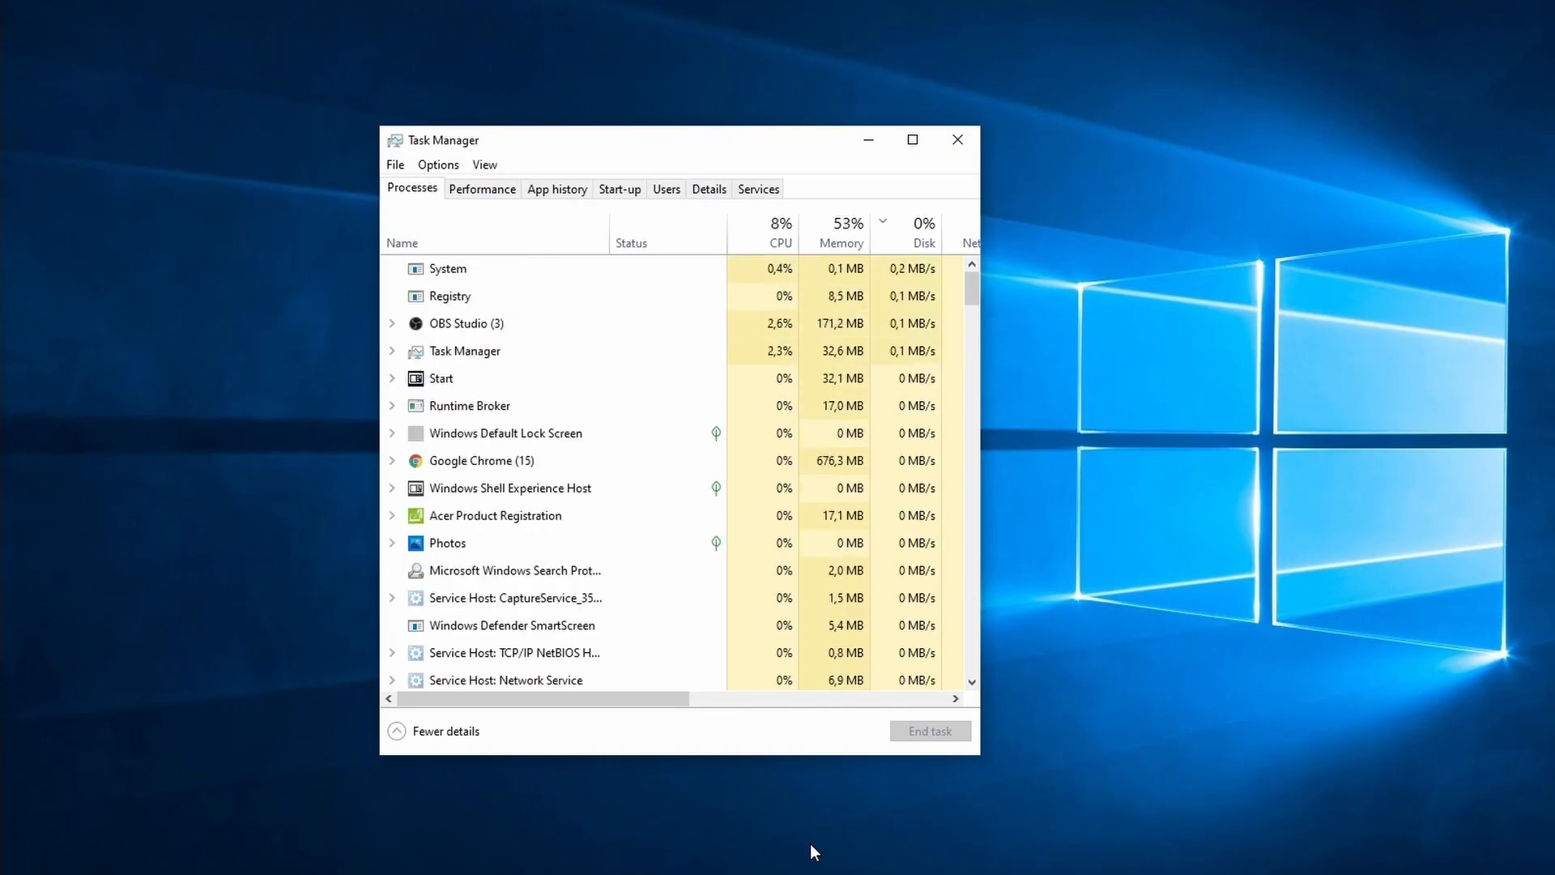
click(620, 191)
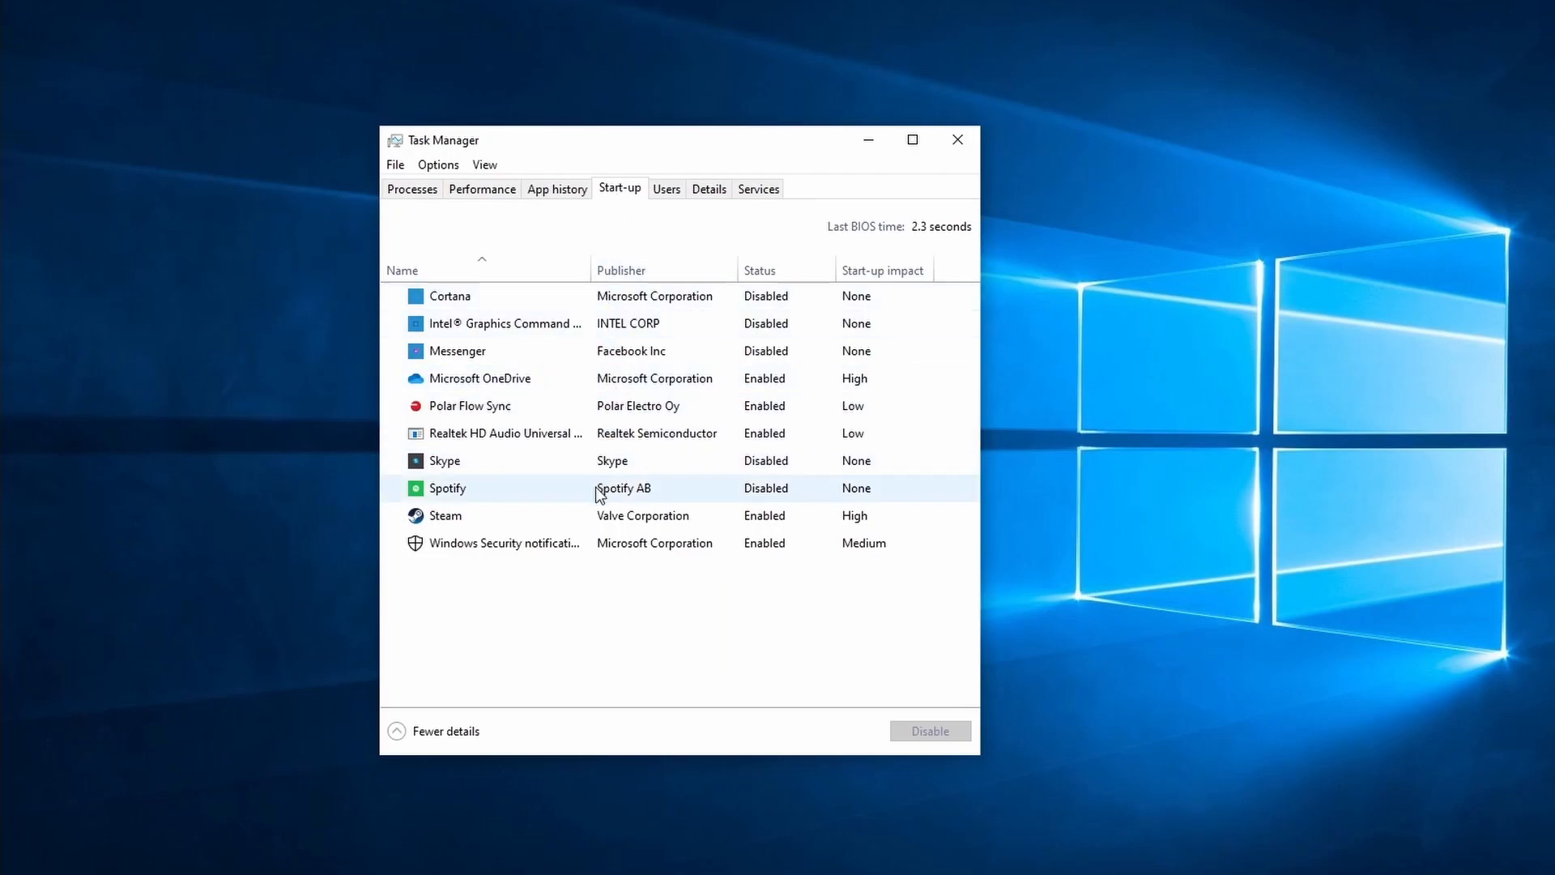
click(592, 517)
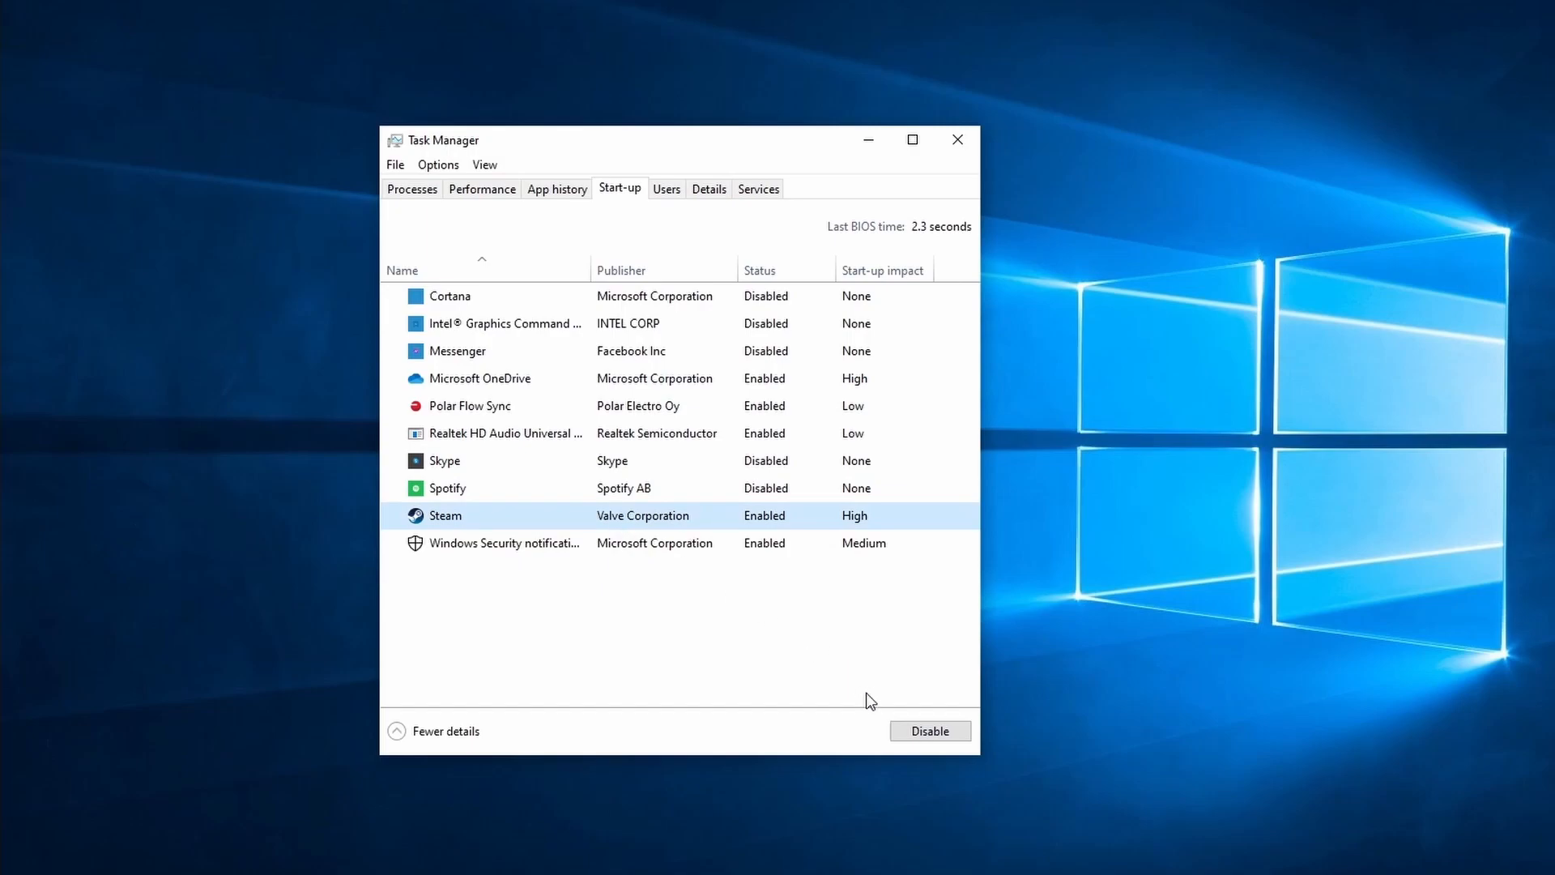
click(910, 740)
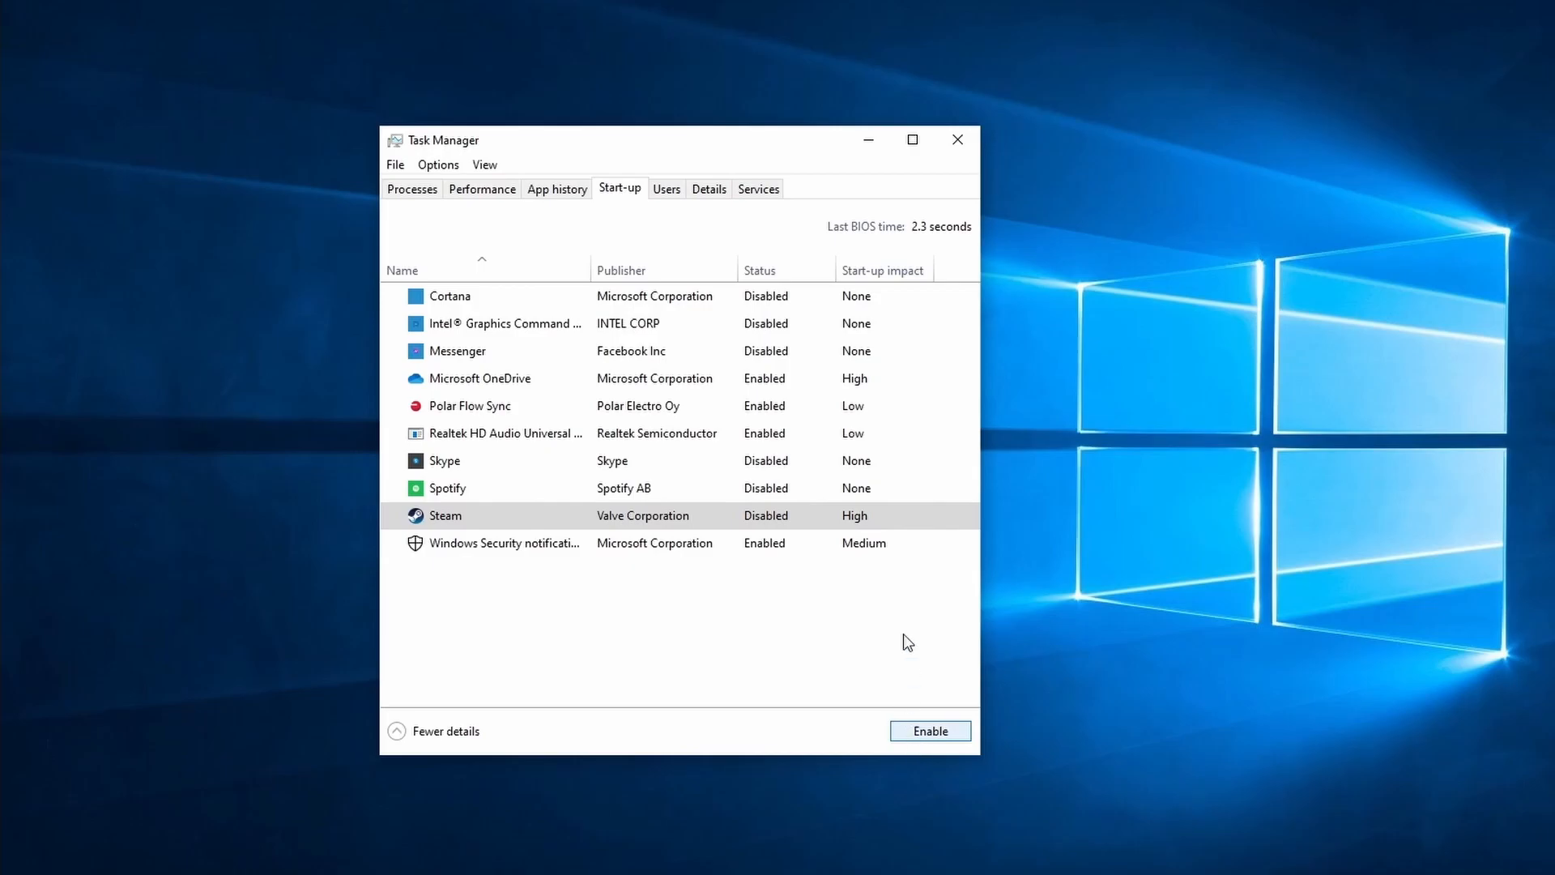
click(957, 140)
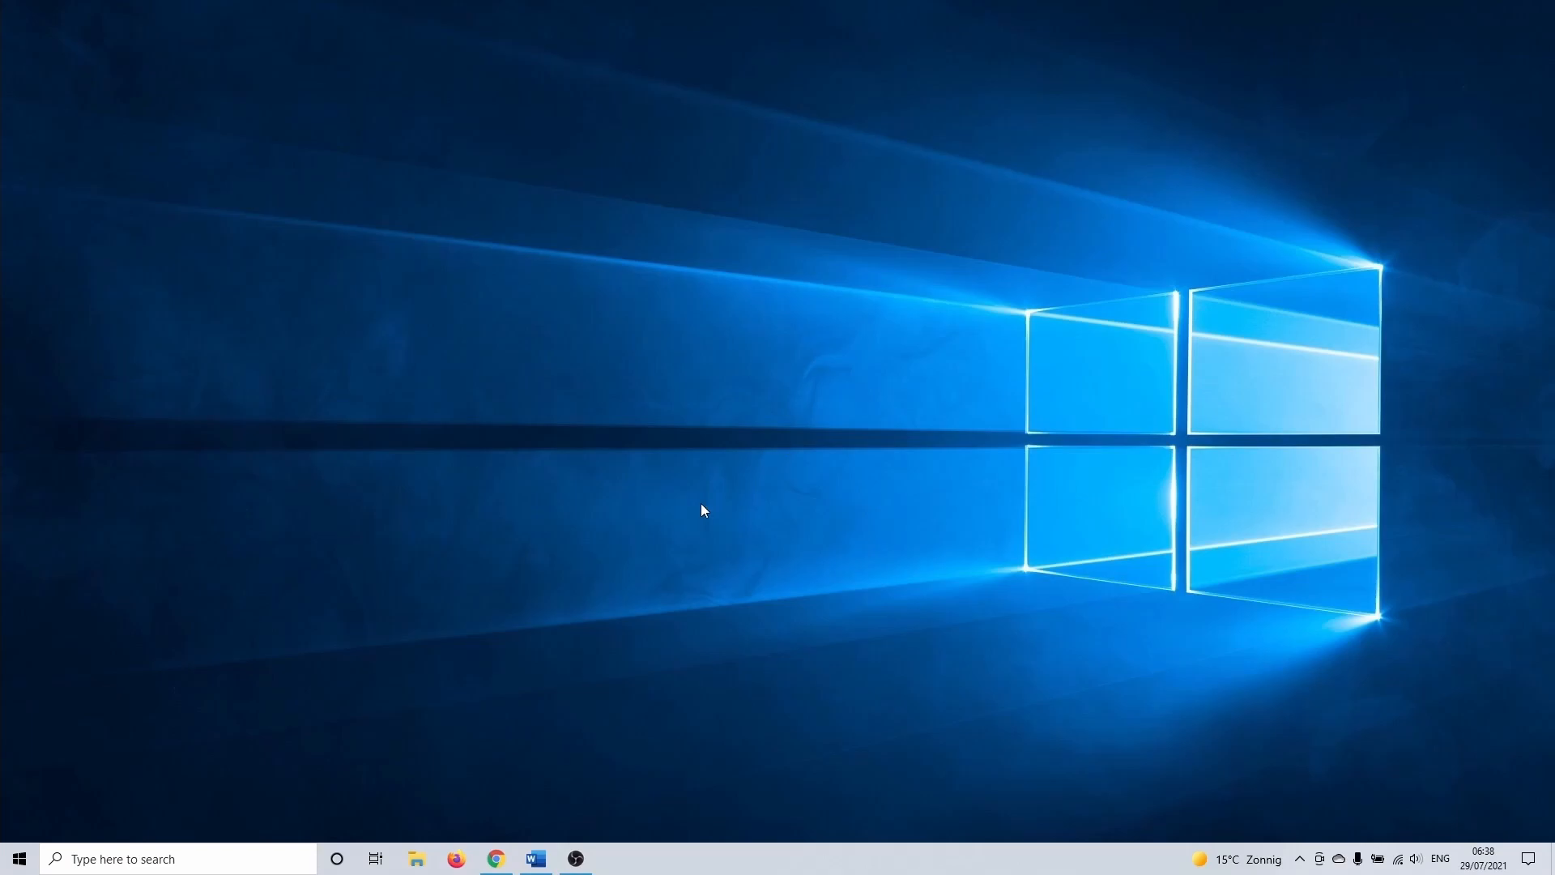
- Open the Add or remove programs settings and start uninstalling paint.net from the installed apps list
click(215, 849)
text(add)
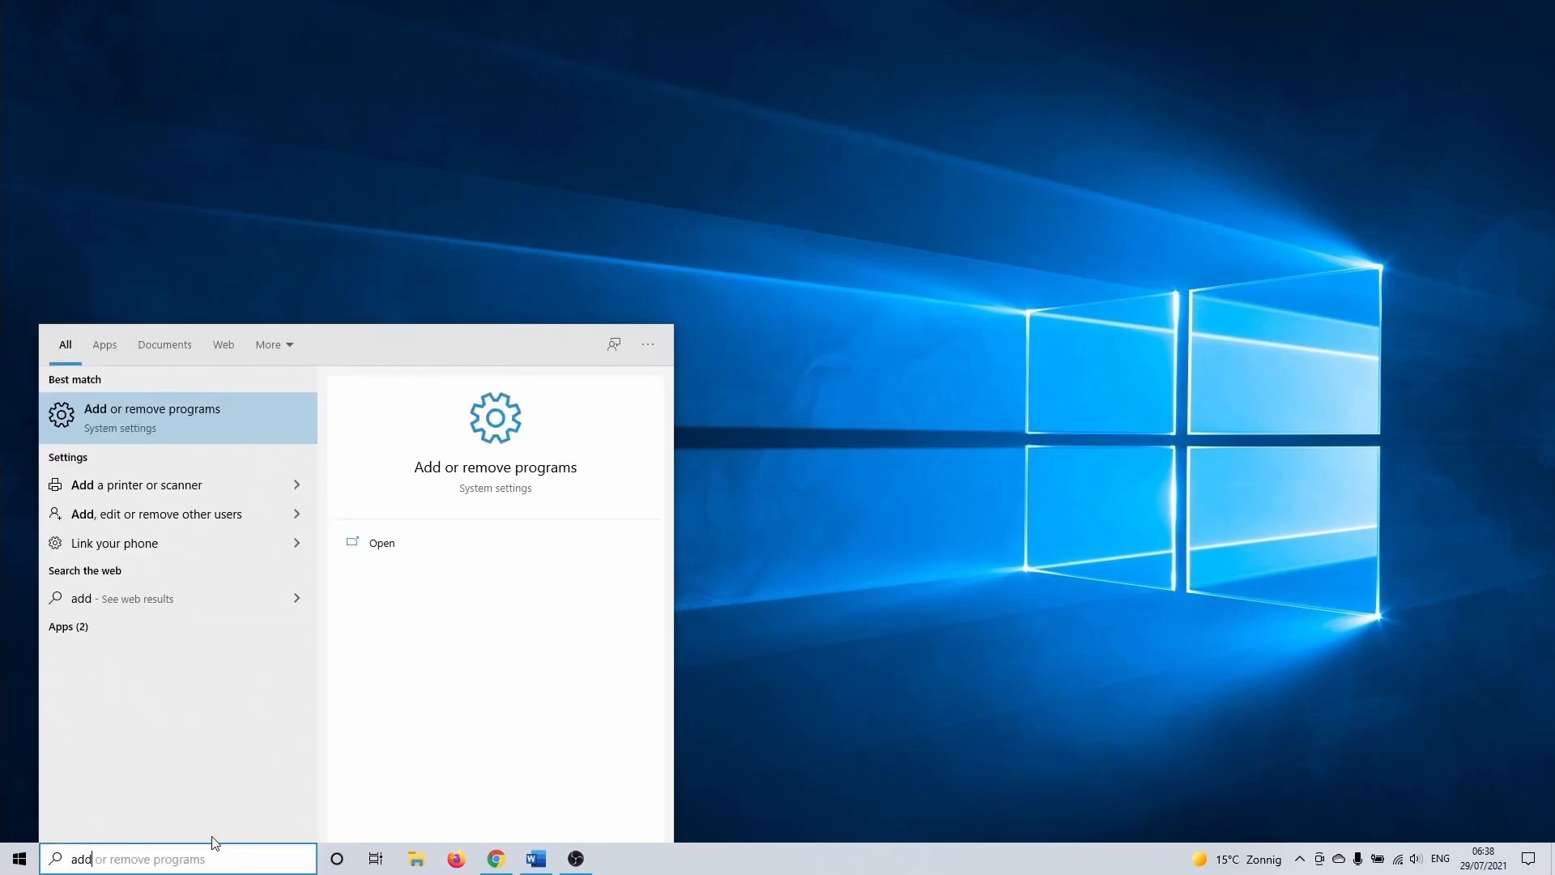
text( or)
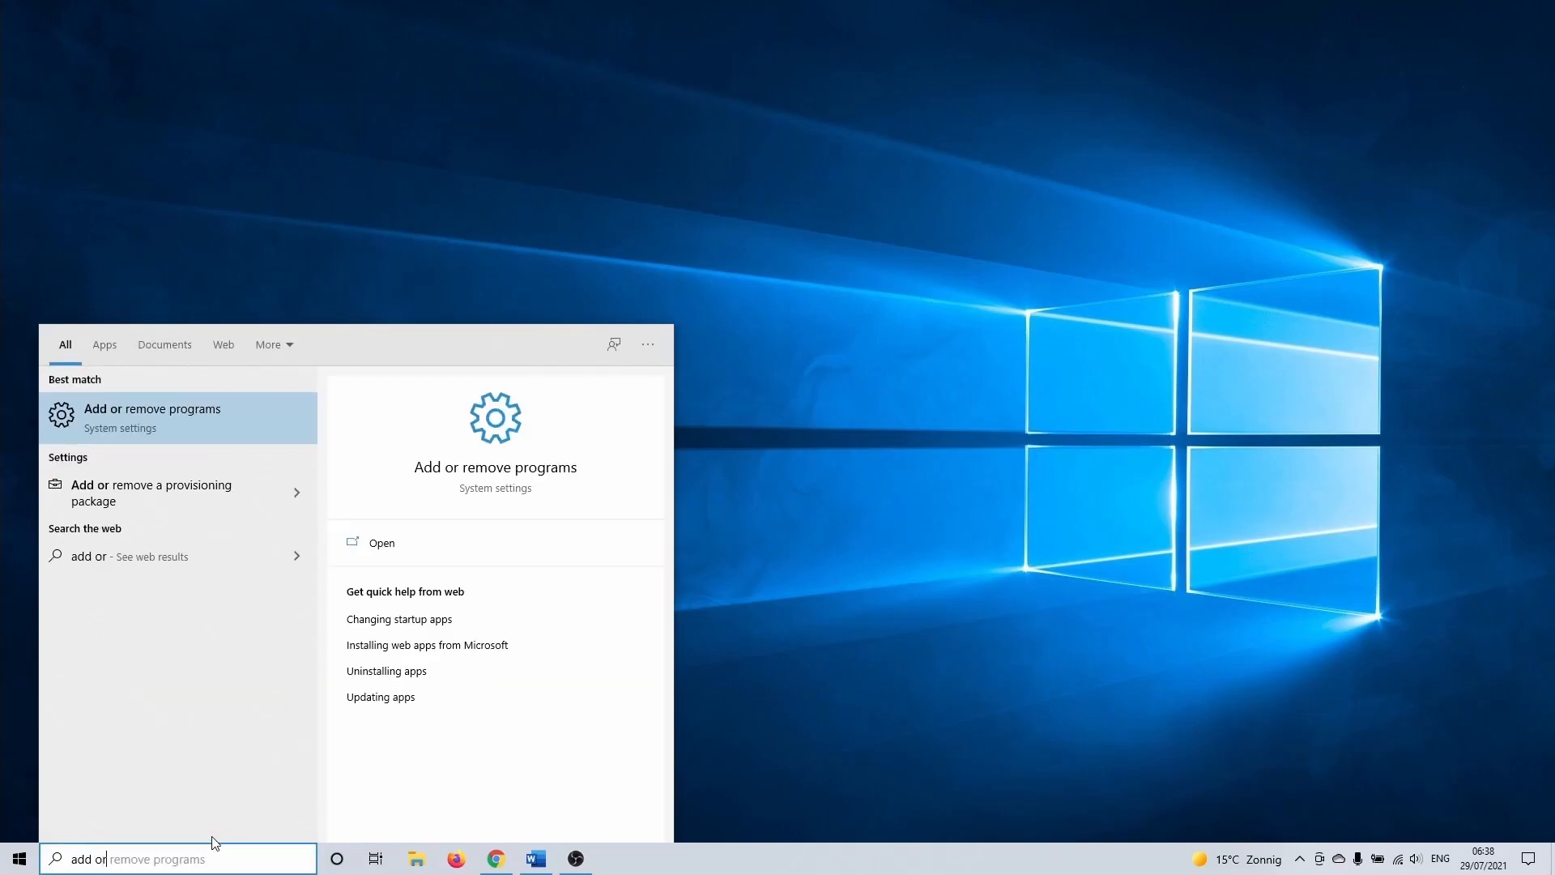
click(210, 410)
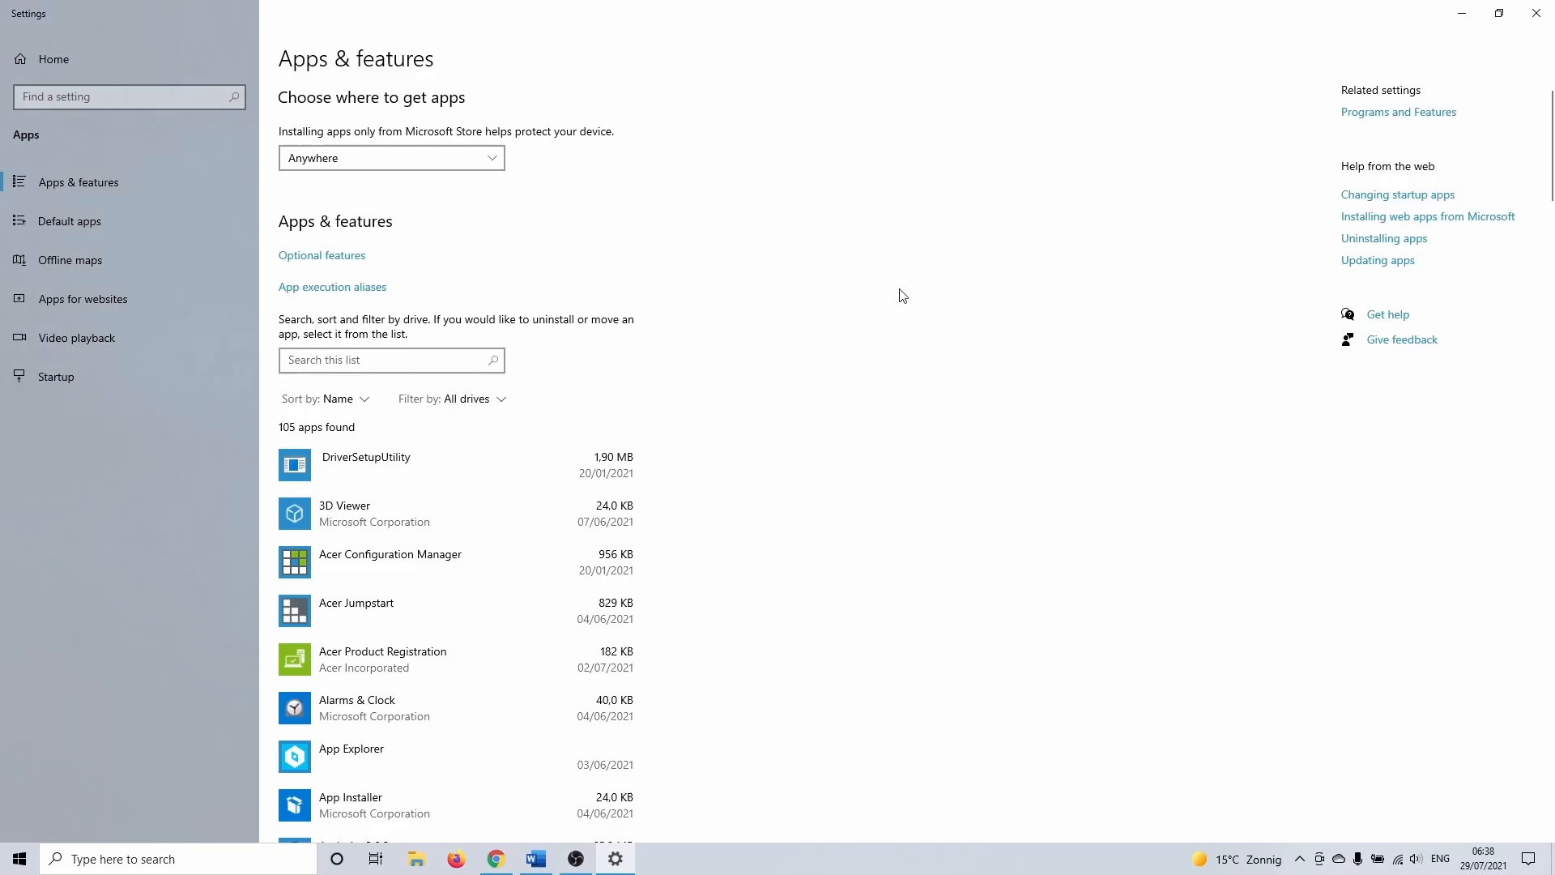
drag(1548, 201, 1547, 648)
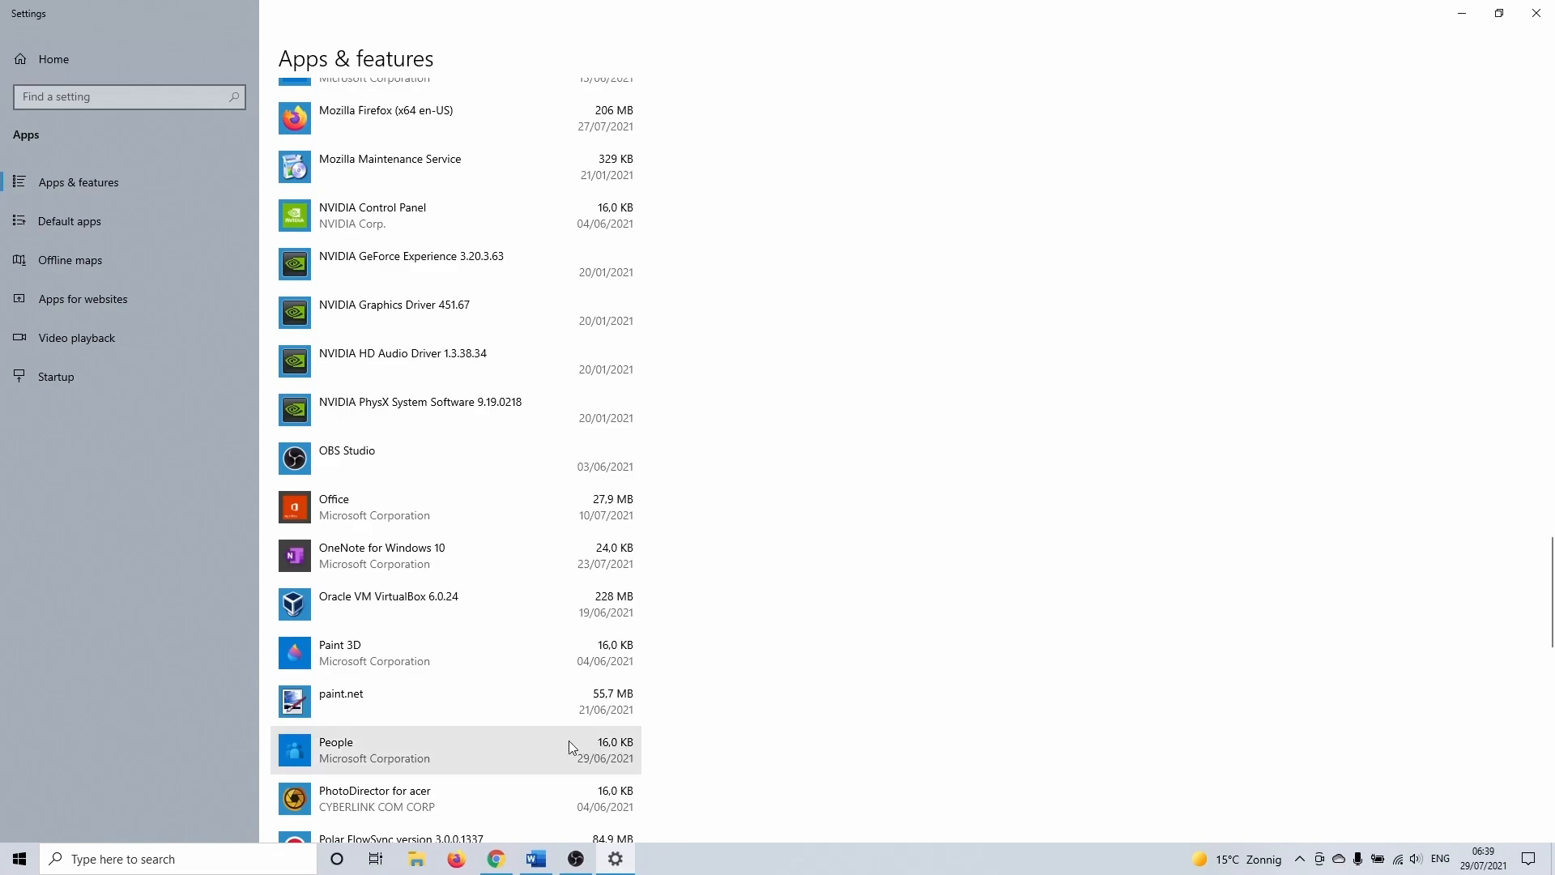
click(515, 716)
click(595, 770)
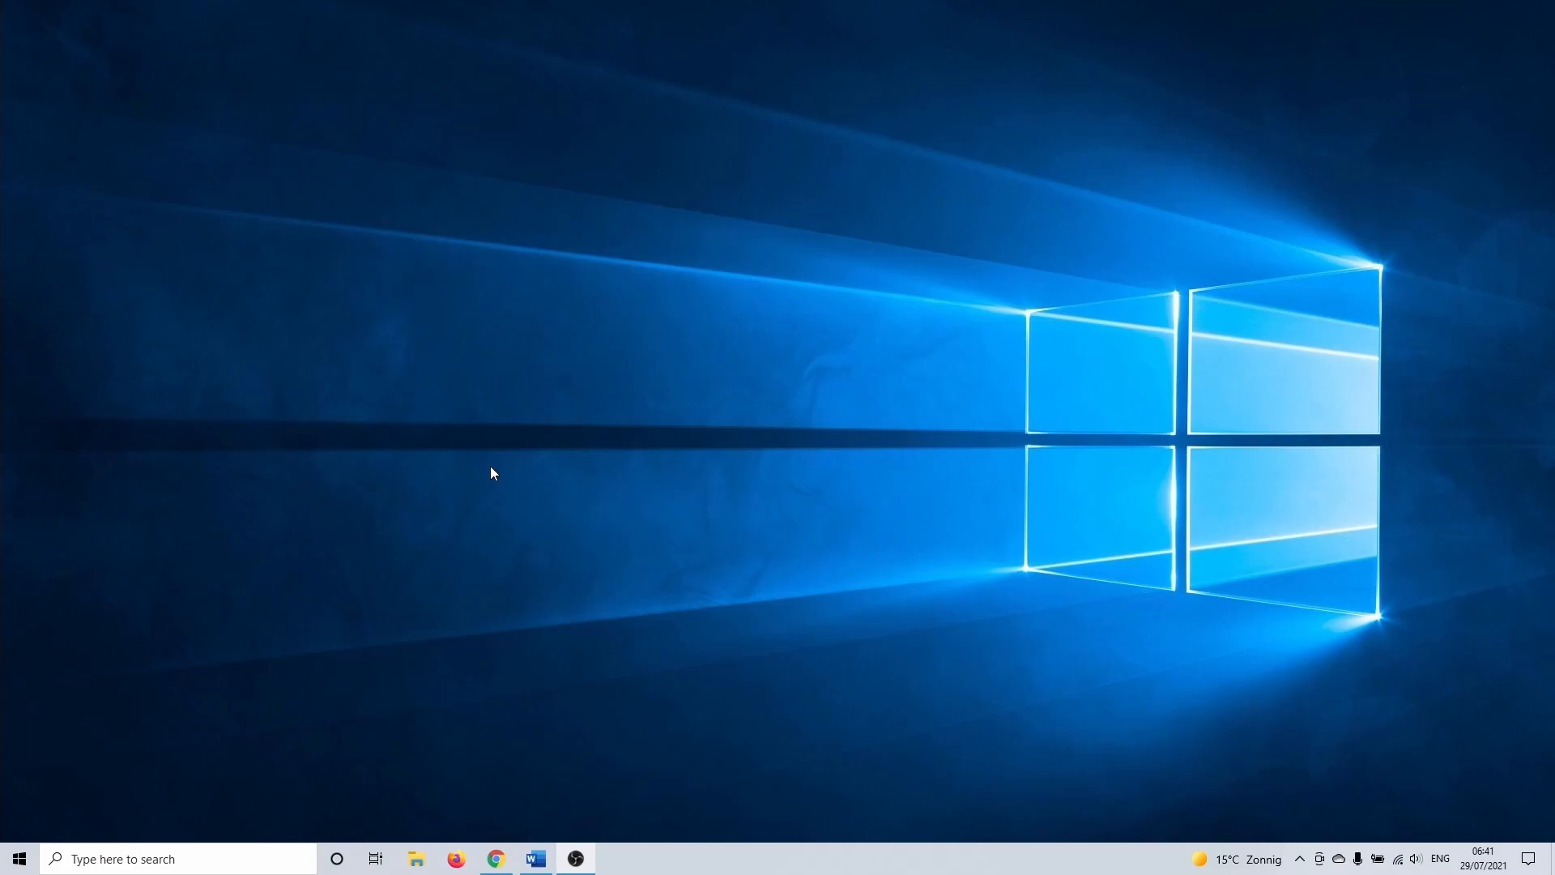
- Find the Power & sleep settings through Windows search and open the additional power settings
click(187, 859)
text(power)
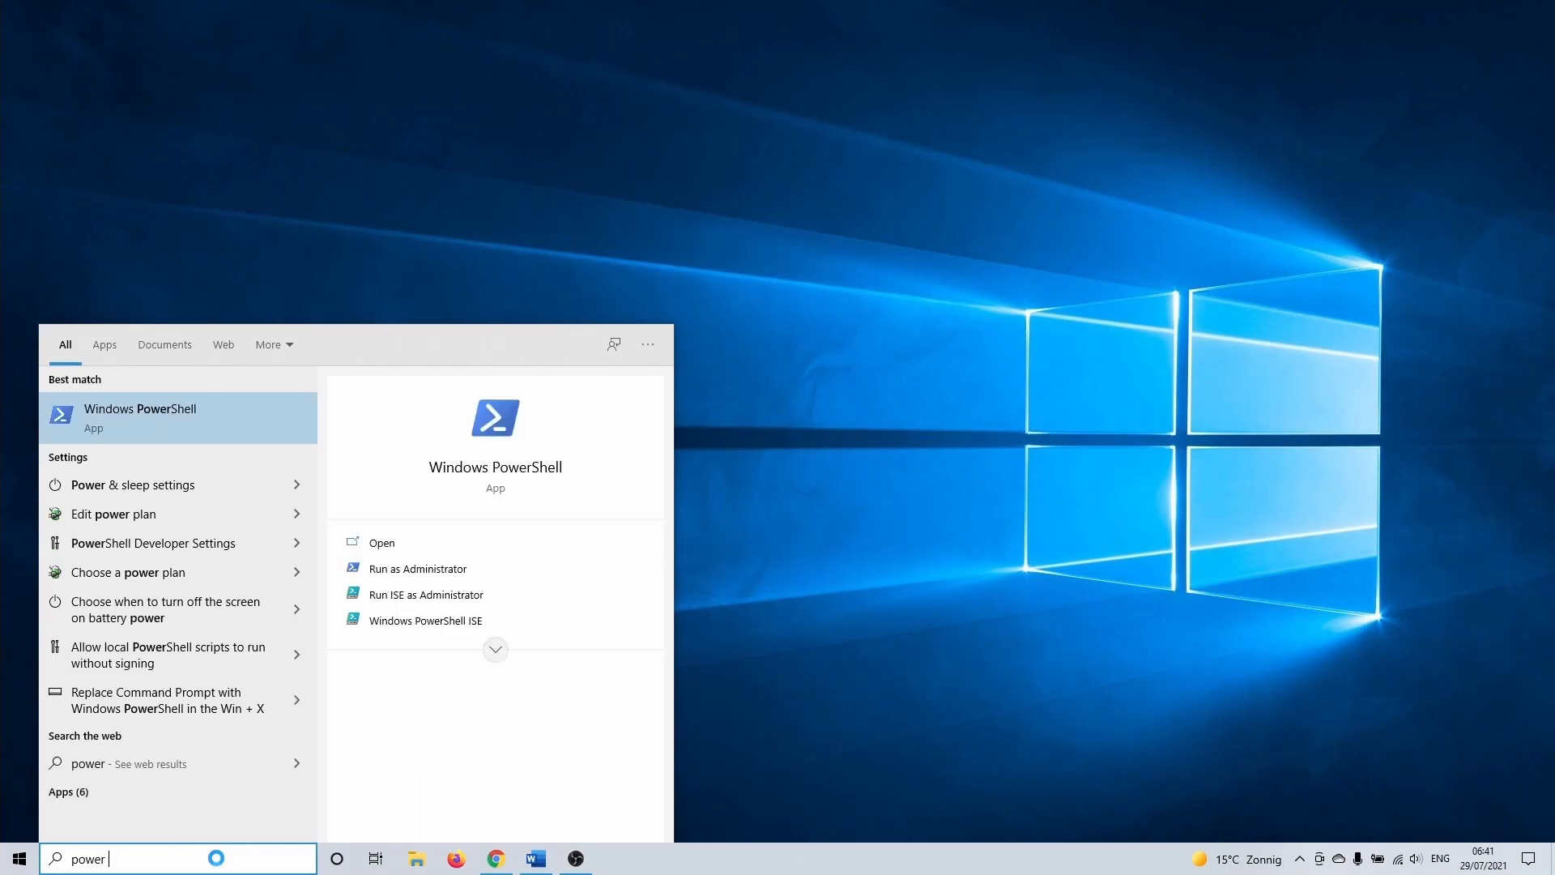
text( & sleep)
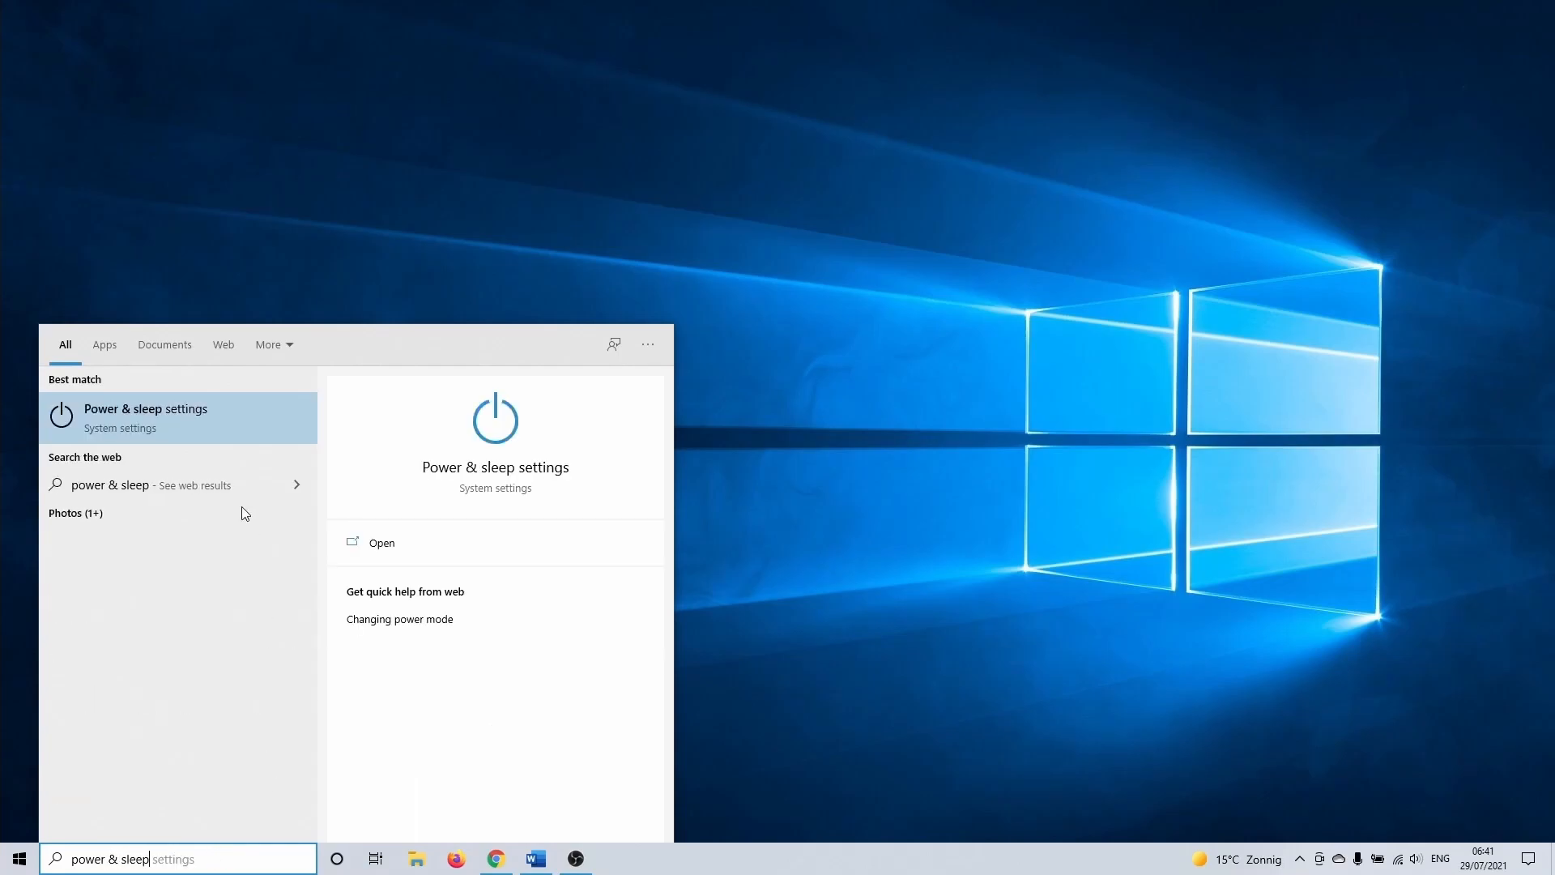
click(211, 419)
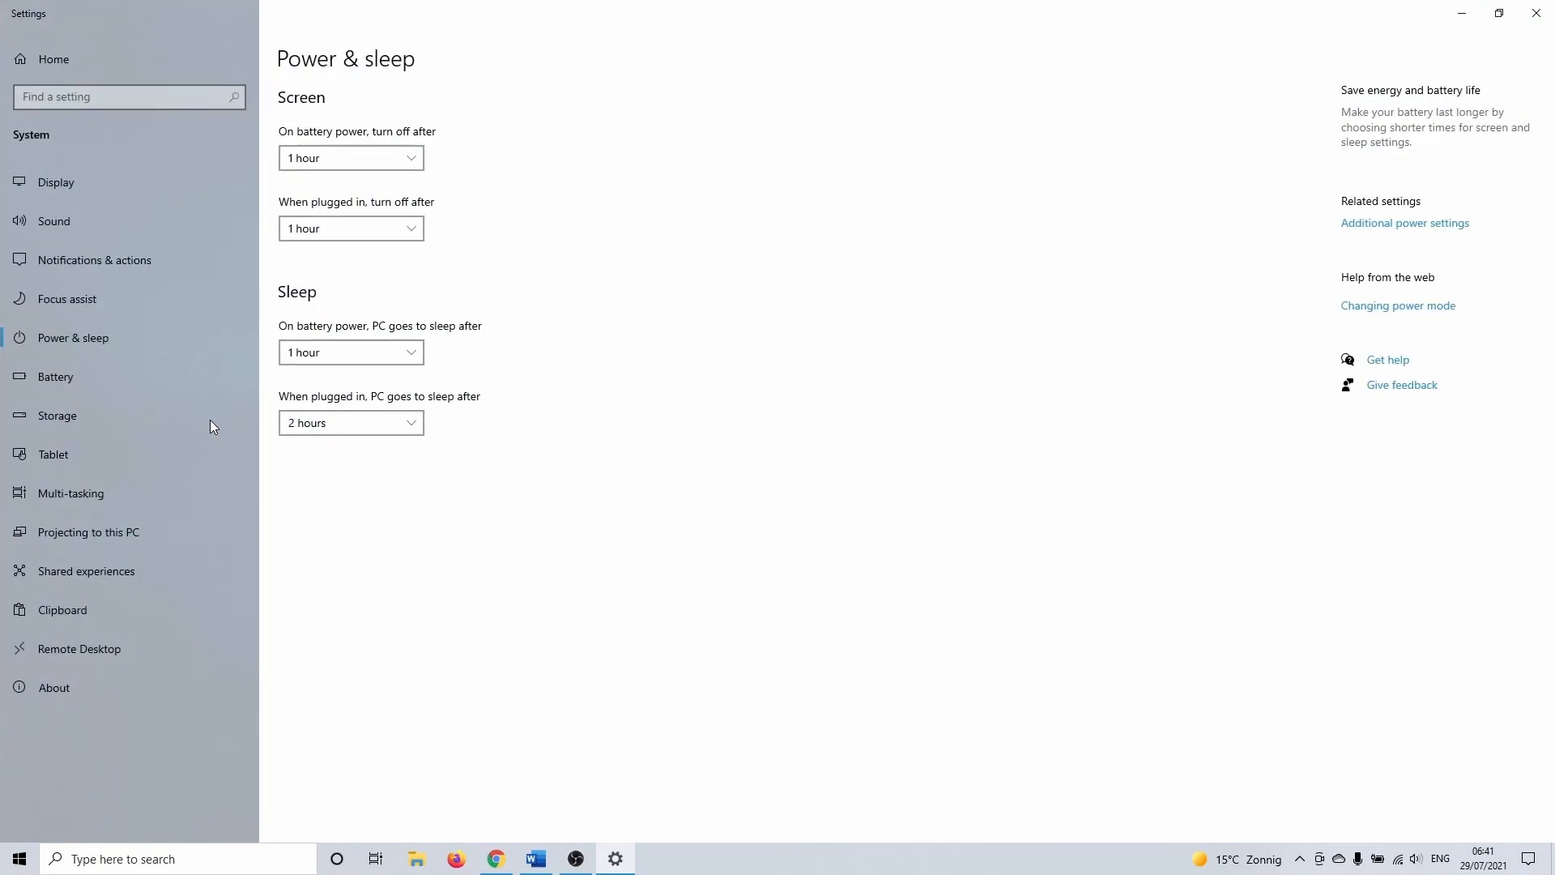
click(1351, 230)
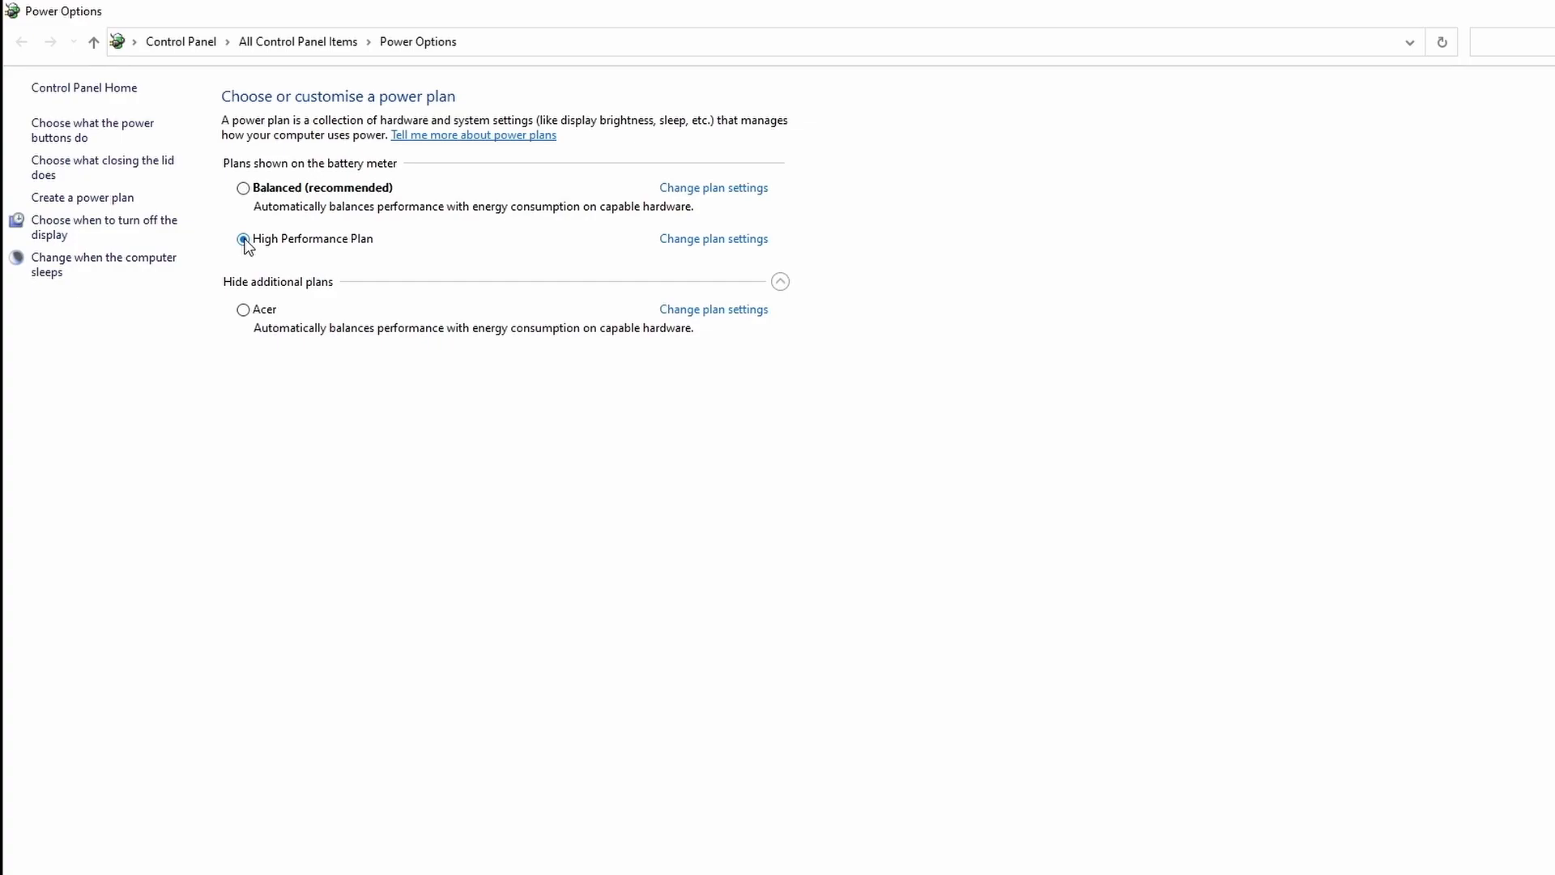
- Create a power plan based on High performance and name it High Performance
click(117, 201)
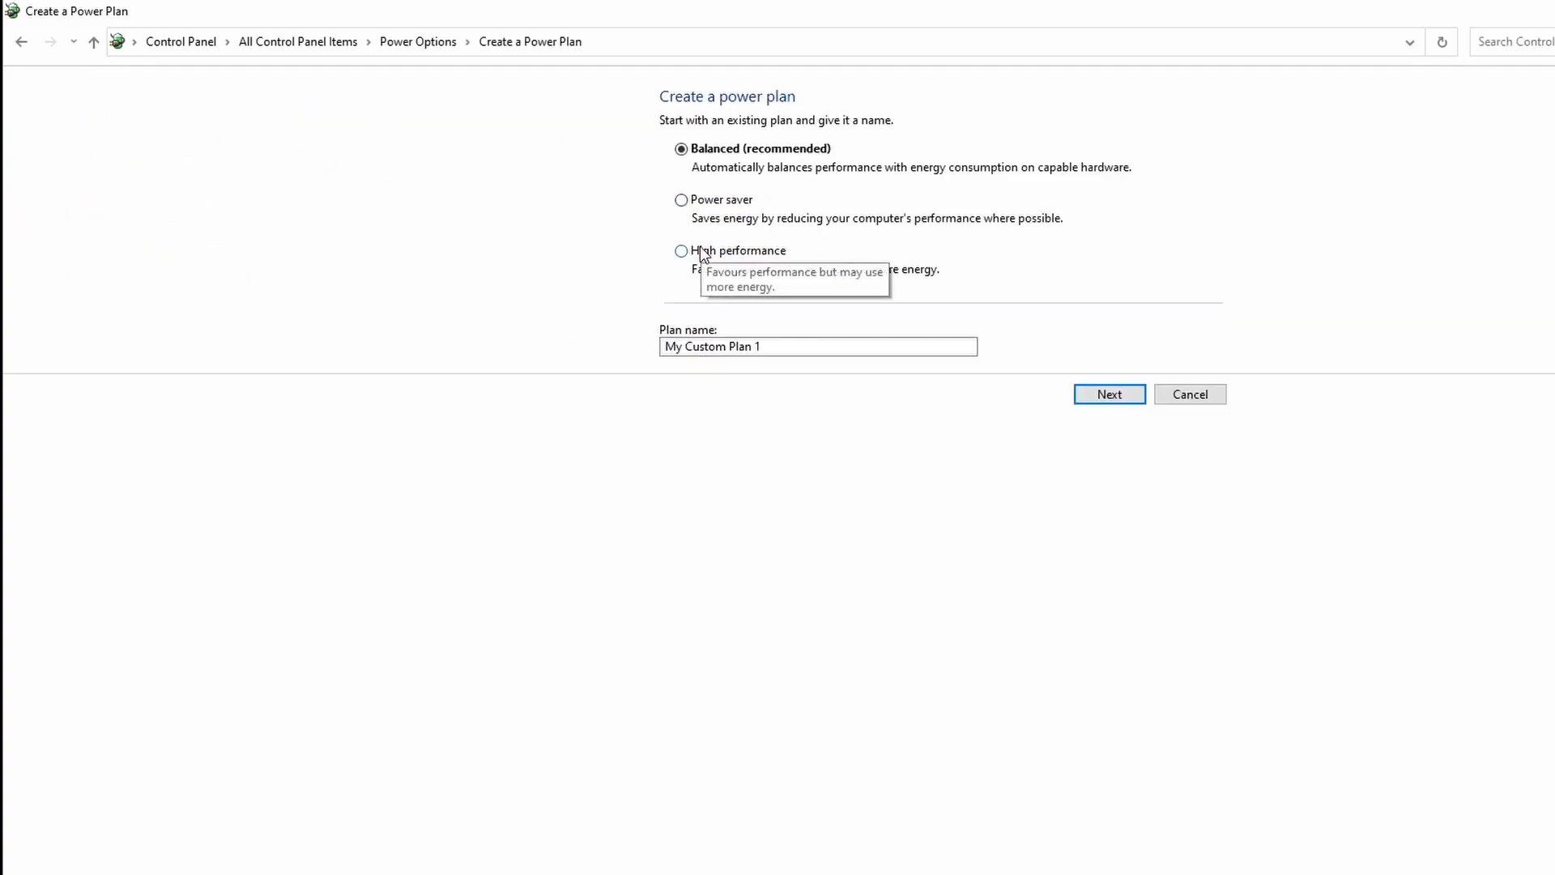
click(747, 264)
click(795, 344)
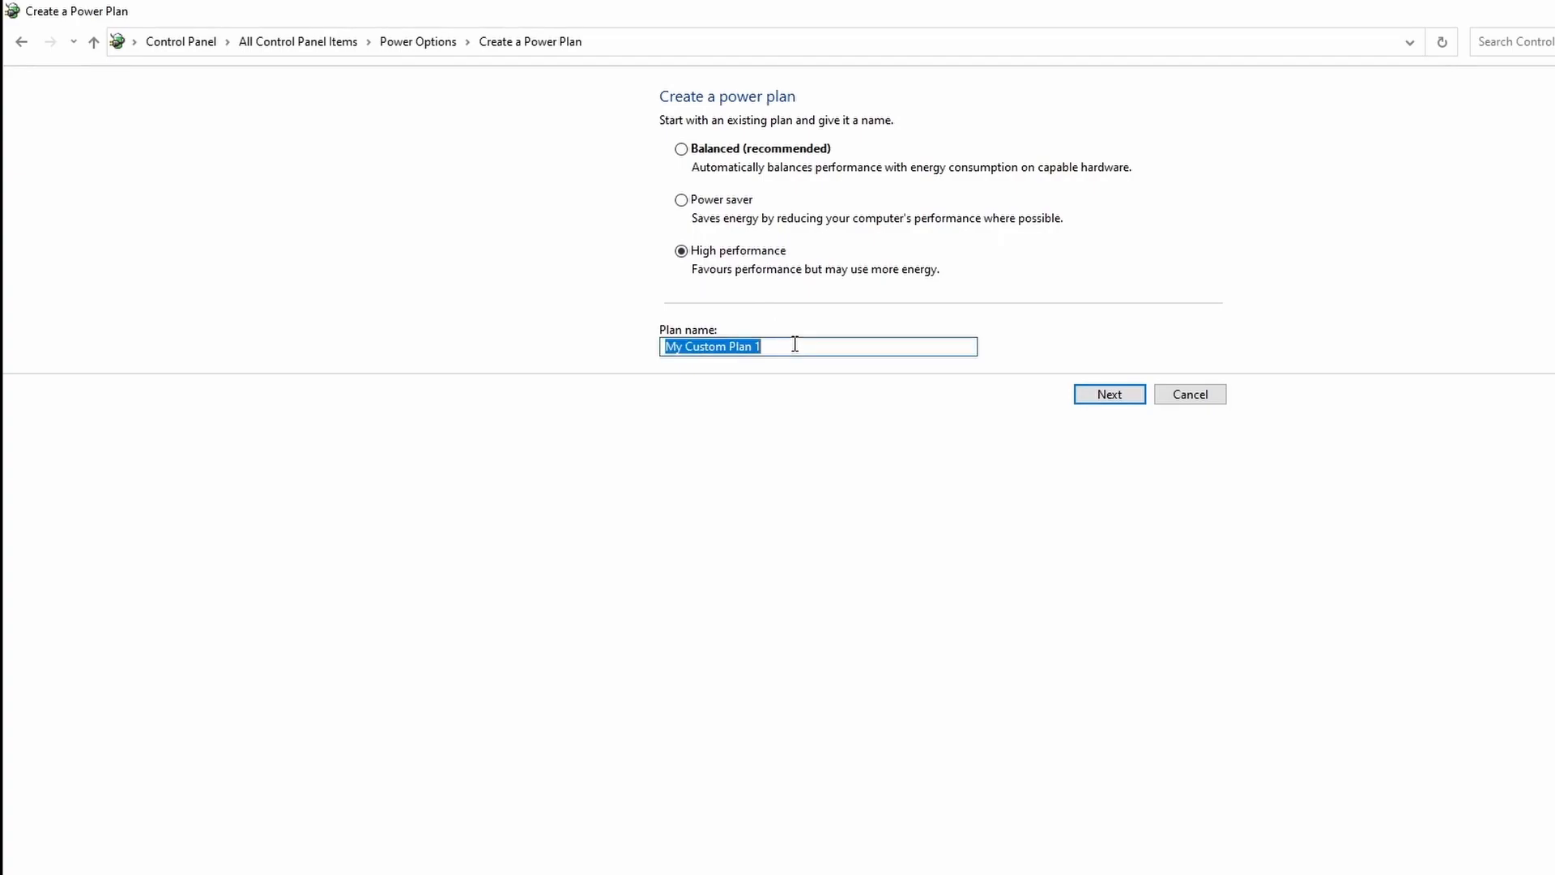
text(High Perform)
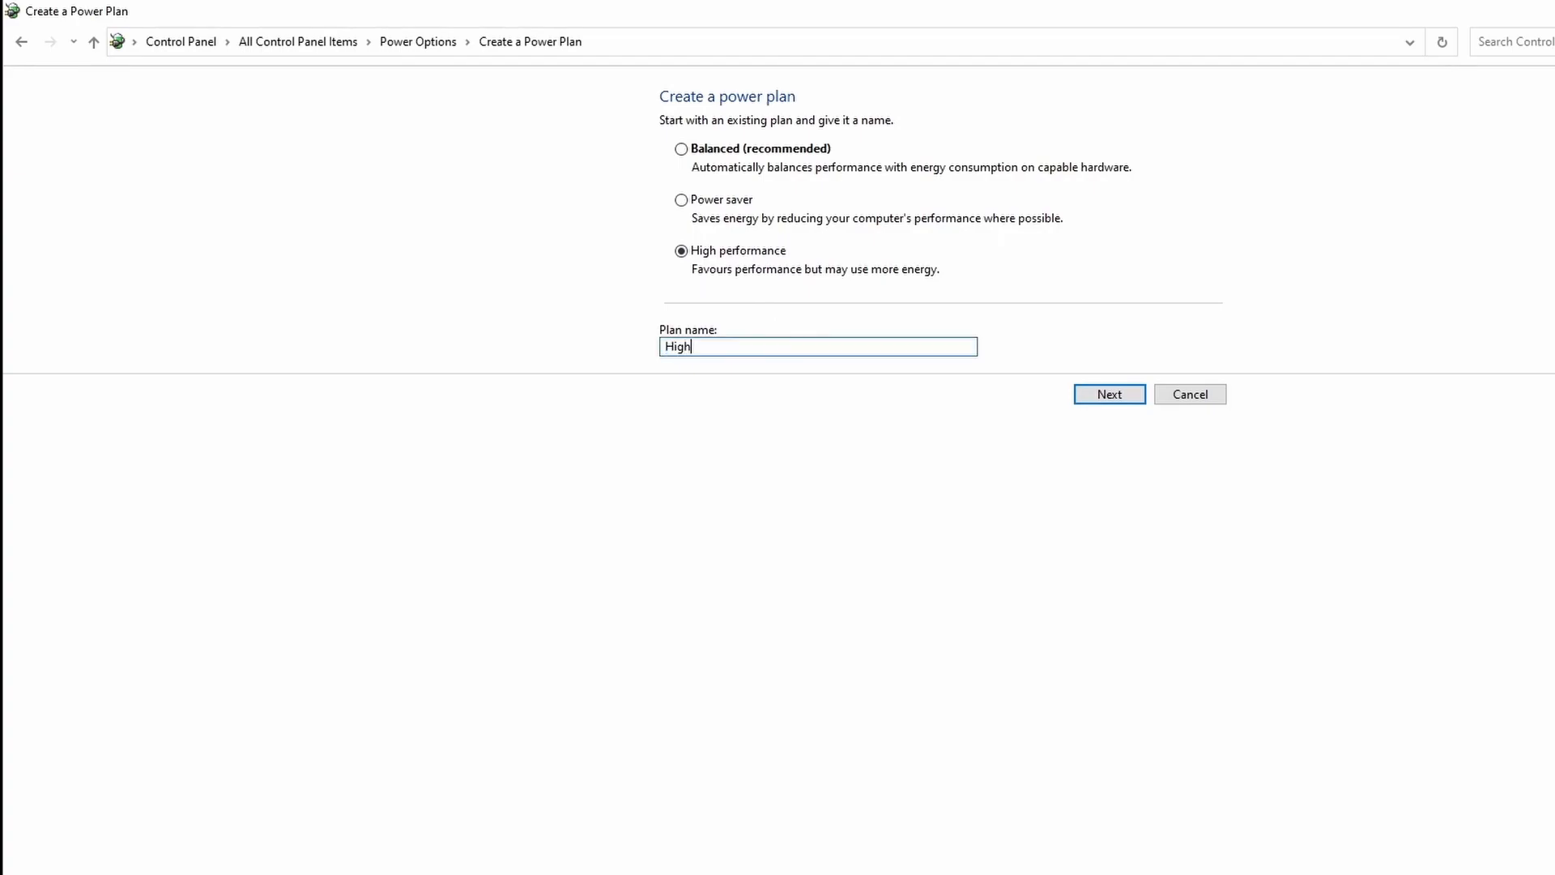
text(ance)
click(1104, 394)
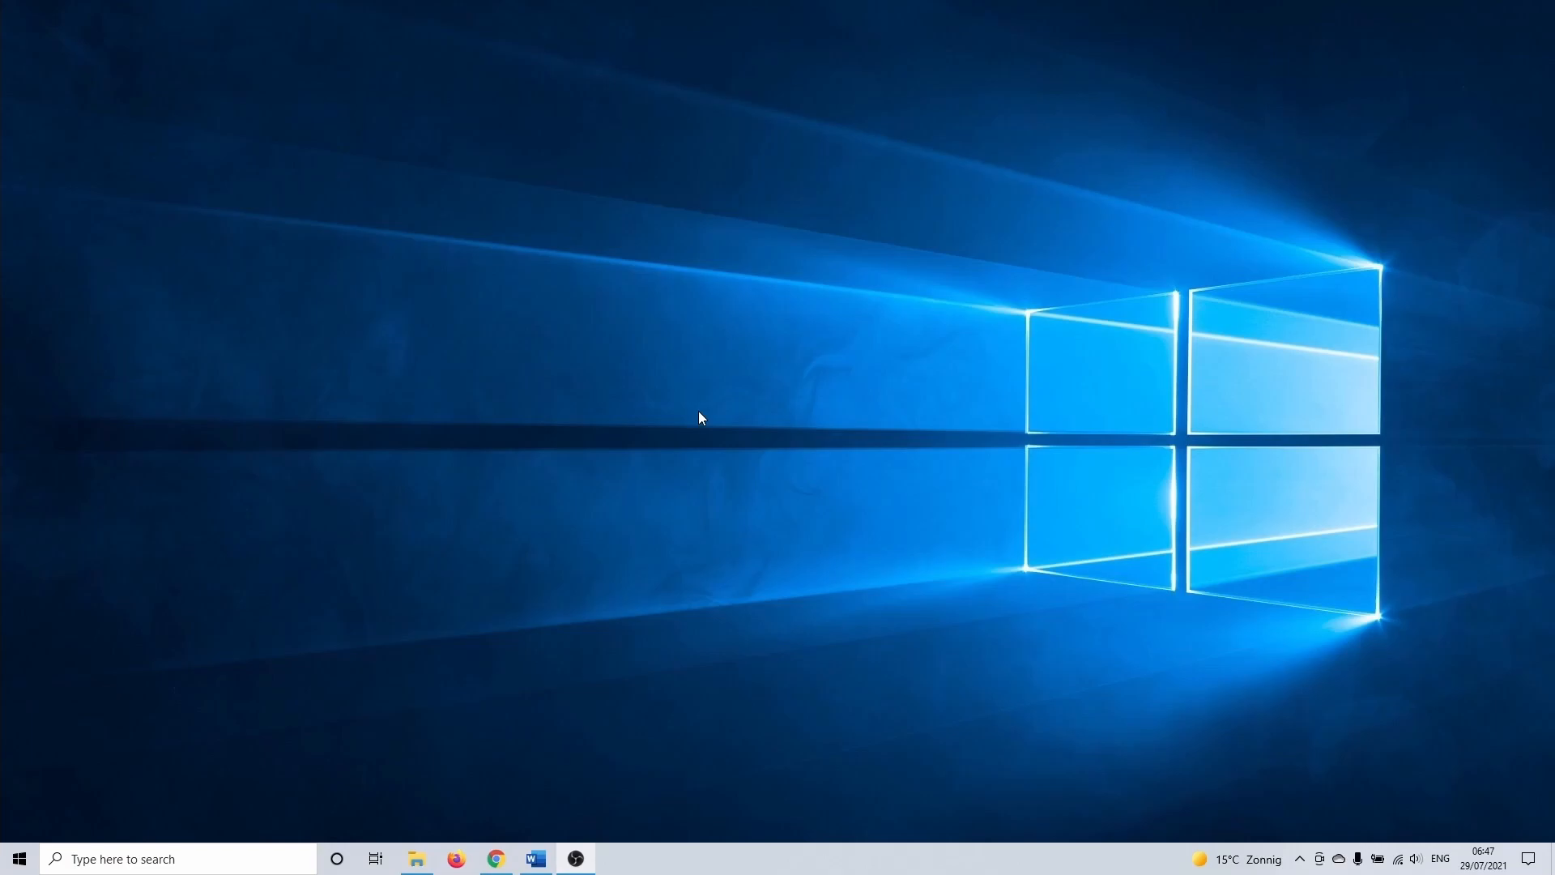
- Open the properties of the Acer (C:) drive in File Explorer and start Disk Clean-up for it
click(433, 860)
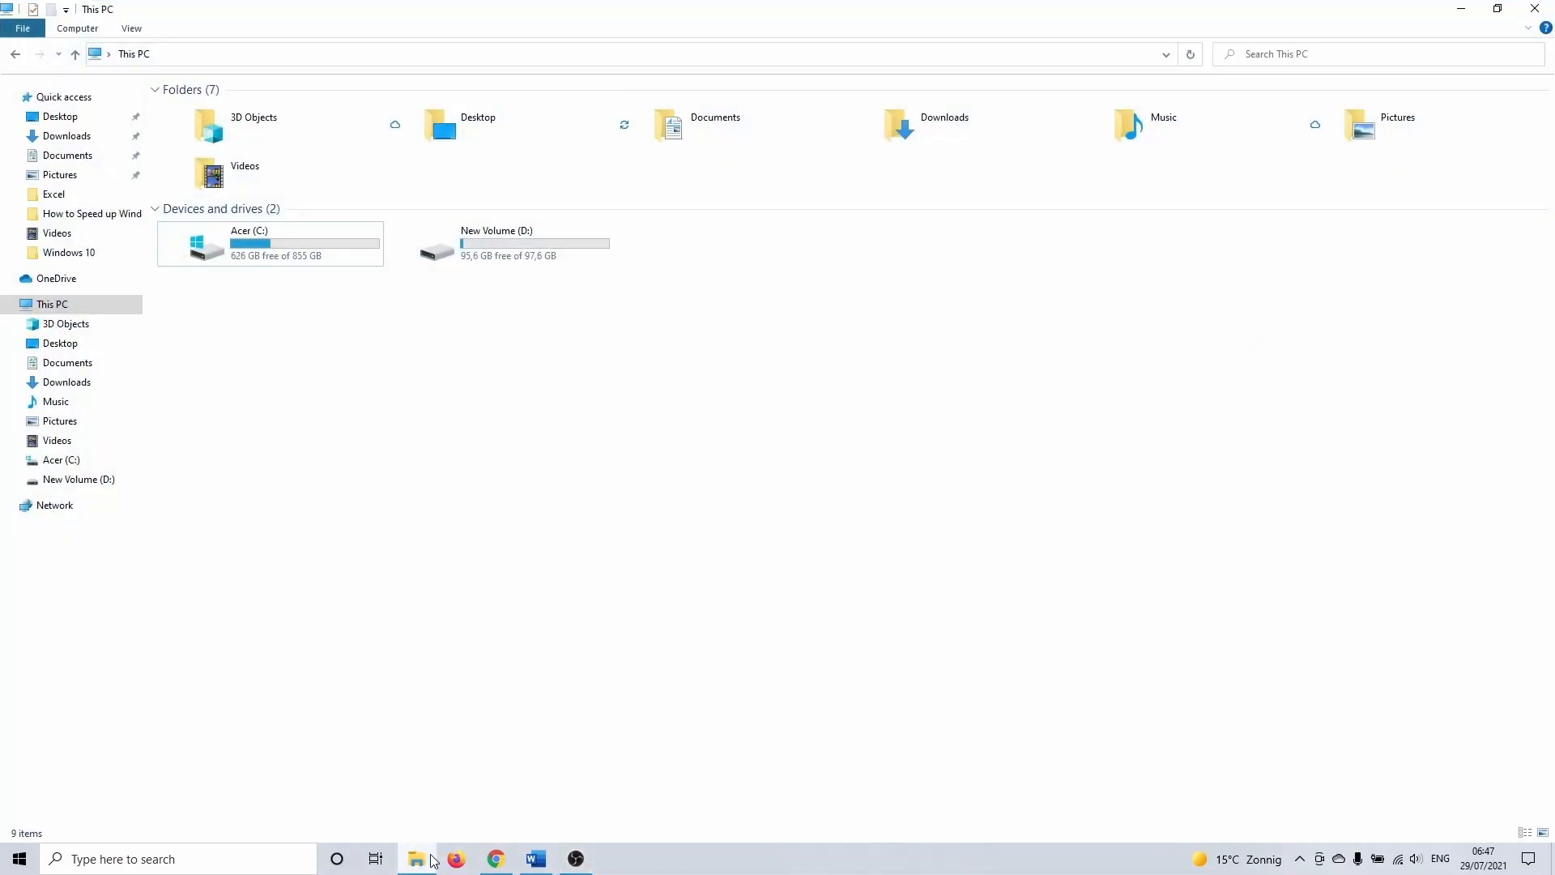
right_click(323, 257)
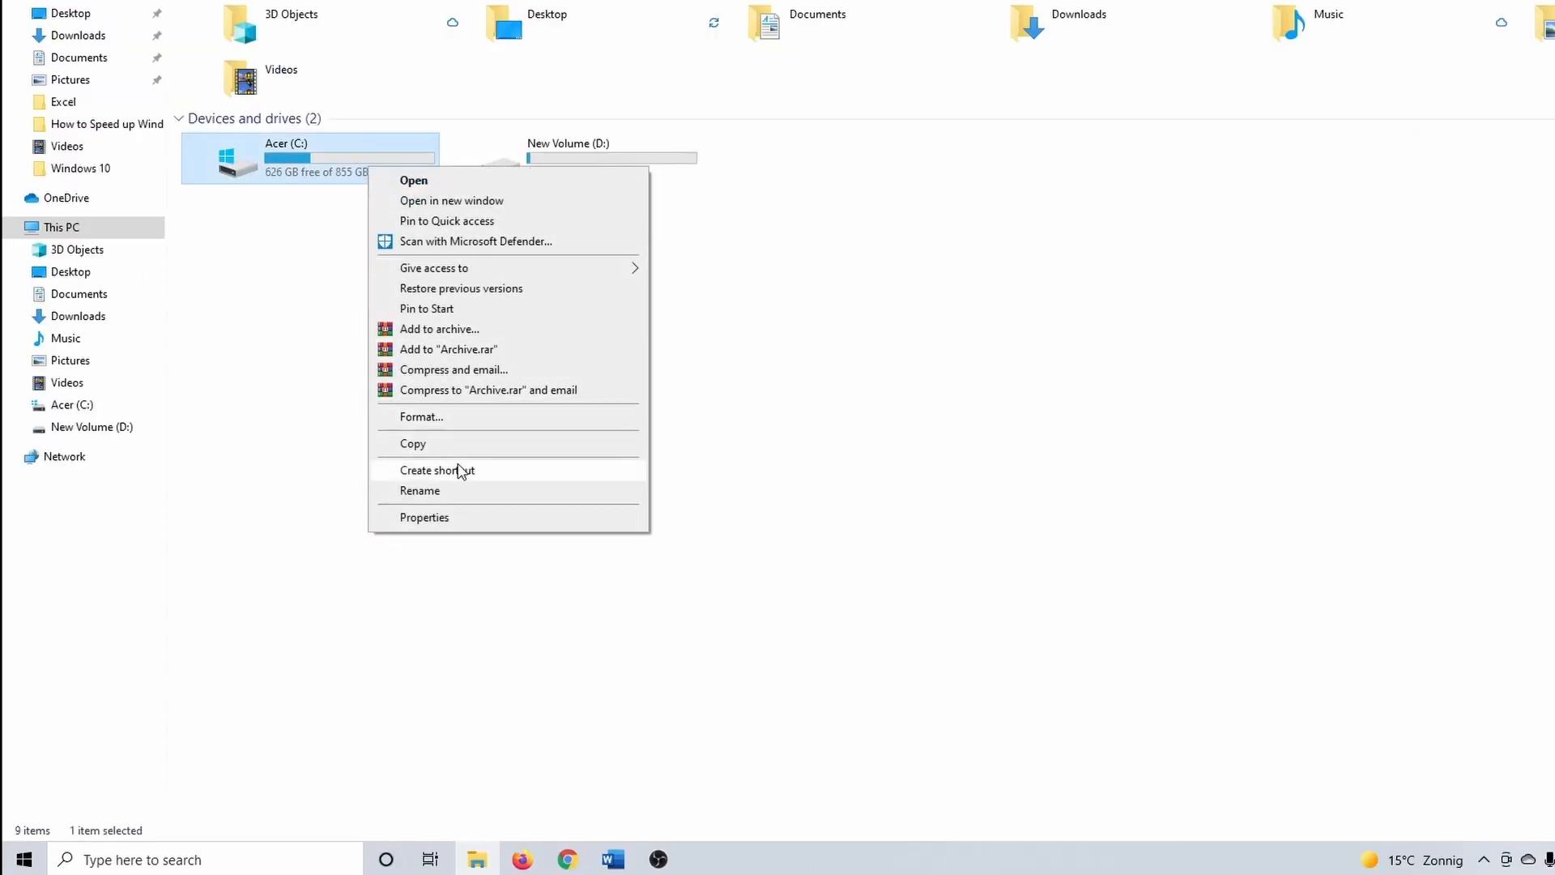
click(456, 517)
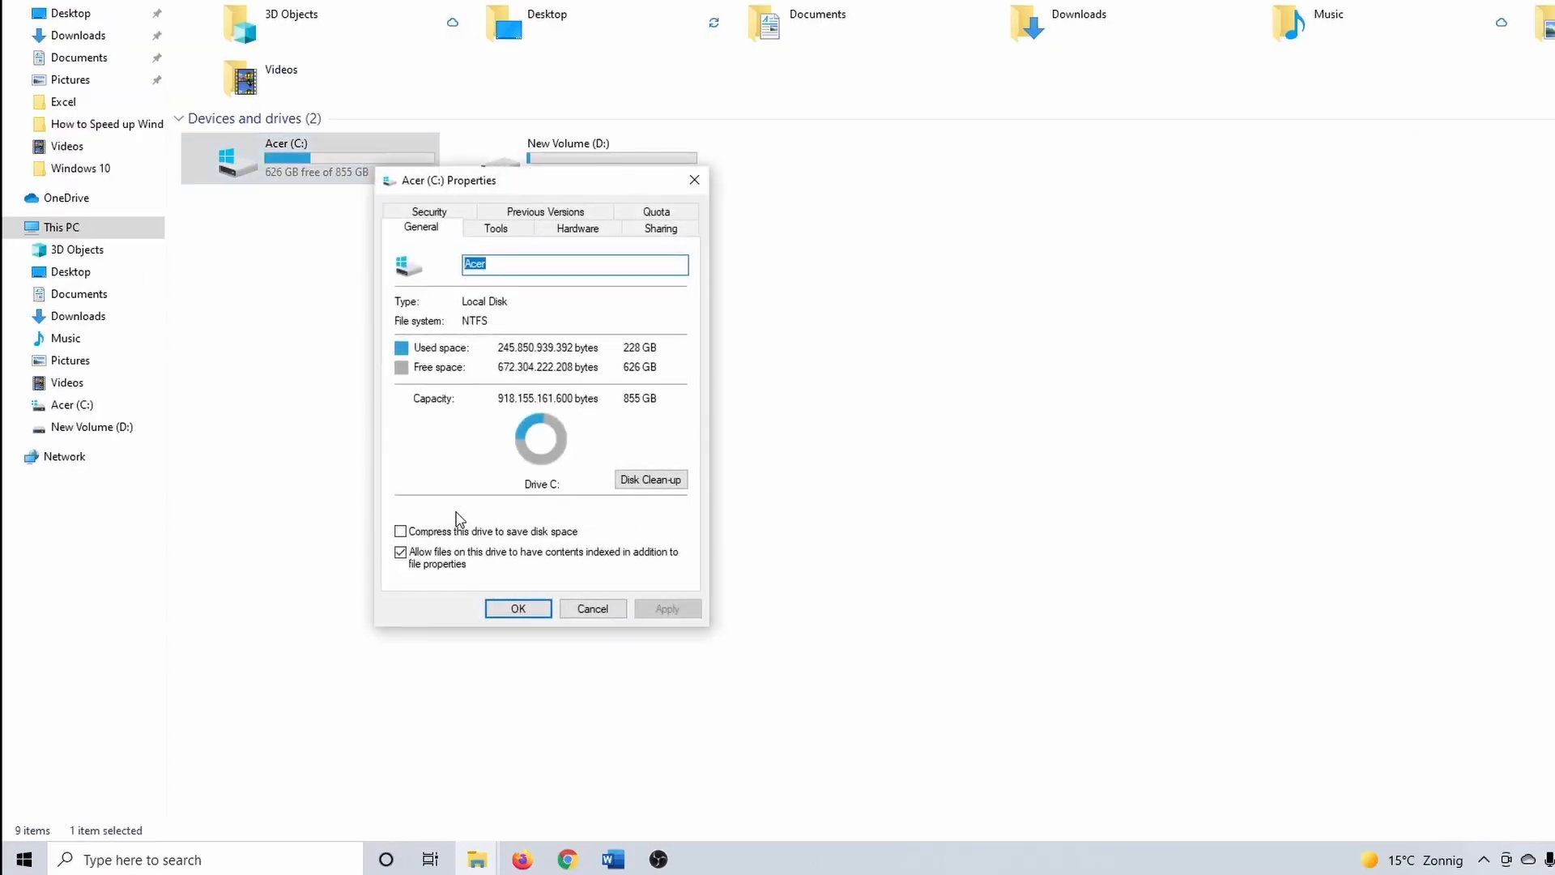
click(628, 489)
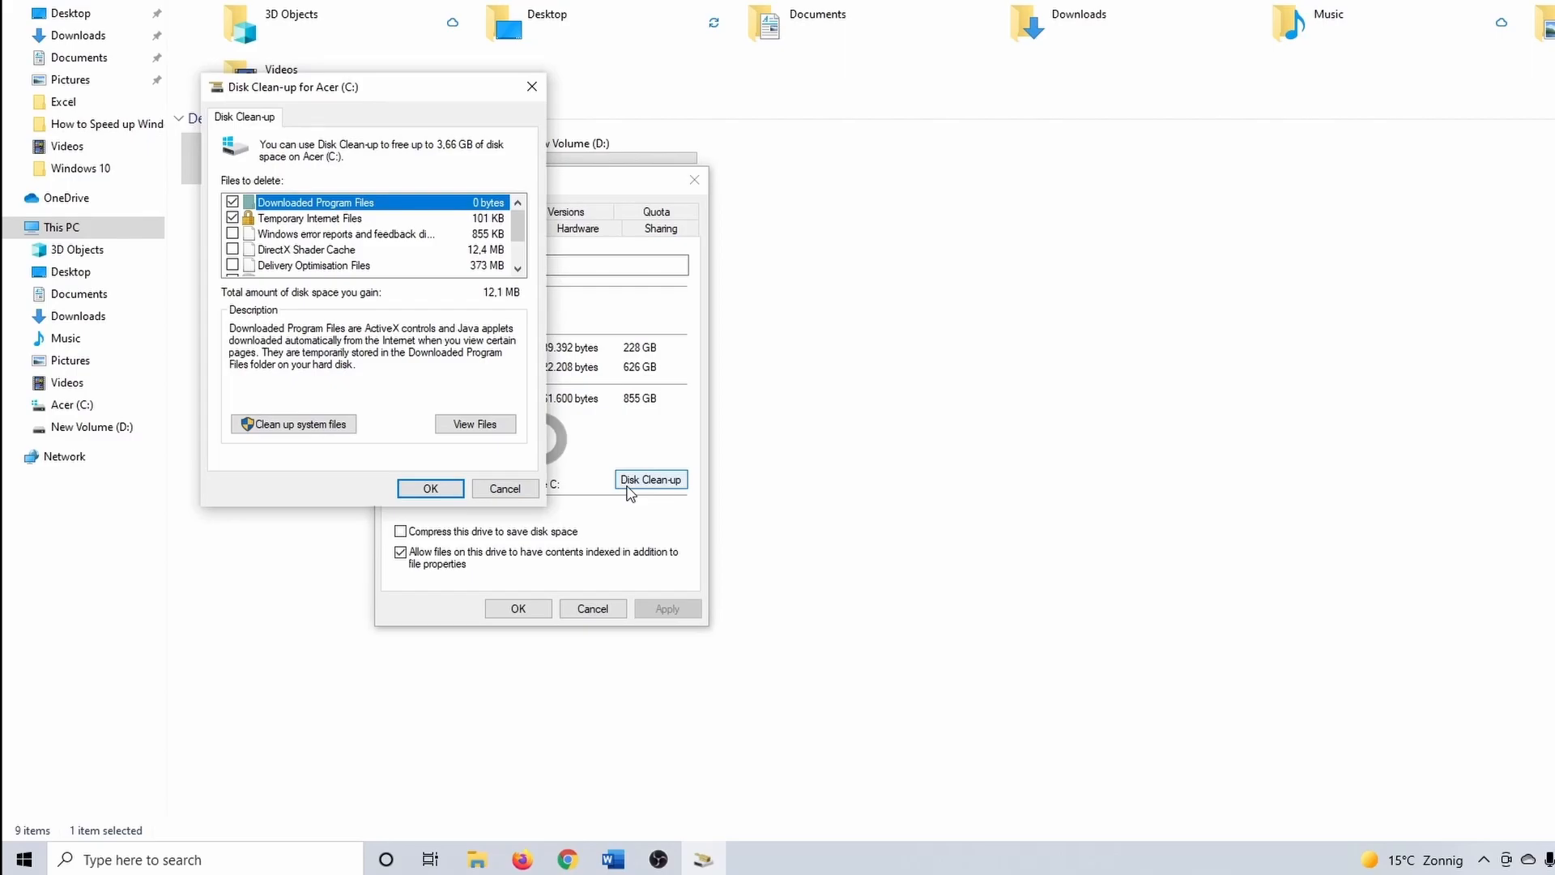
- Mark the Recycle Bin, Temporary files, Delivery Optimisation Files, DirectX Shader Cache and Windows error reports for deletion
scroll(314, 256, down, 1)
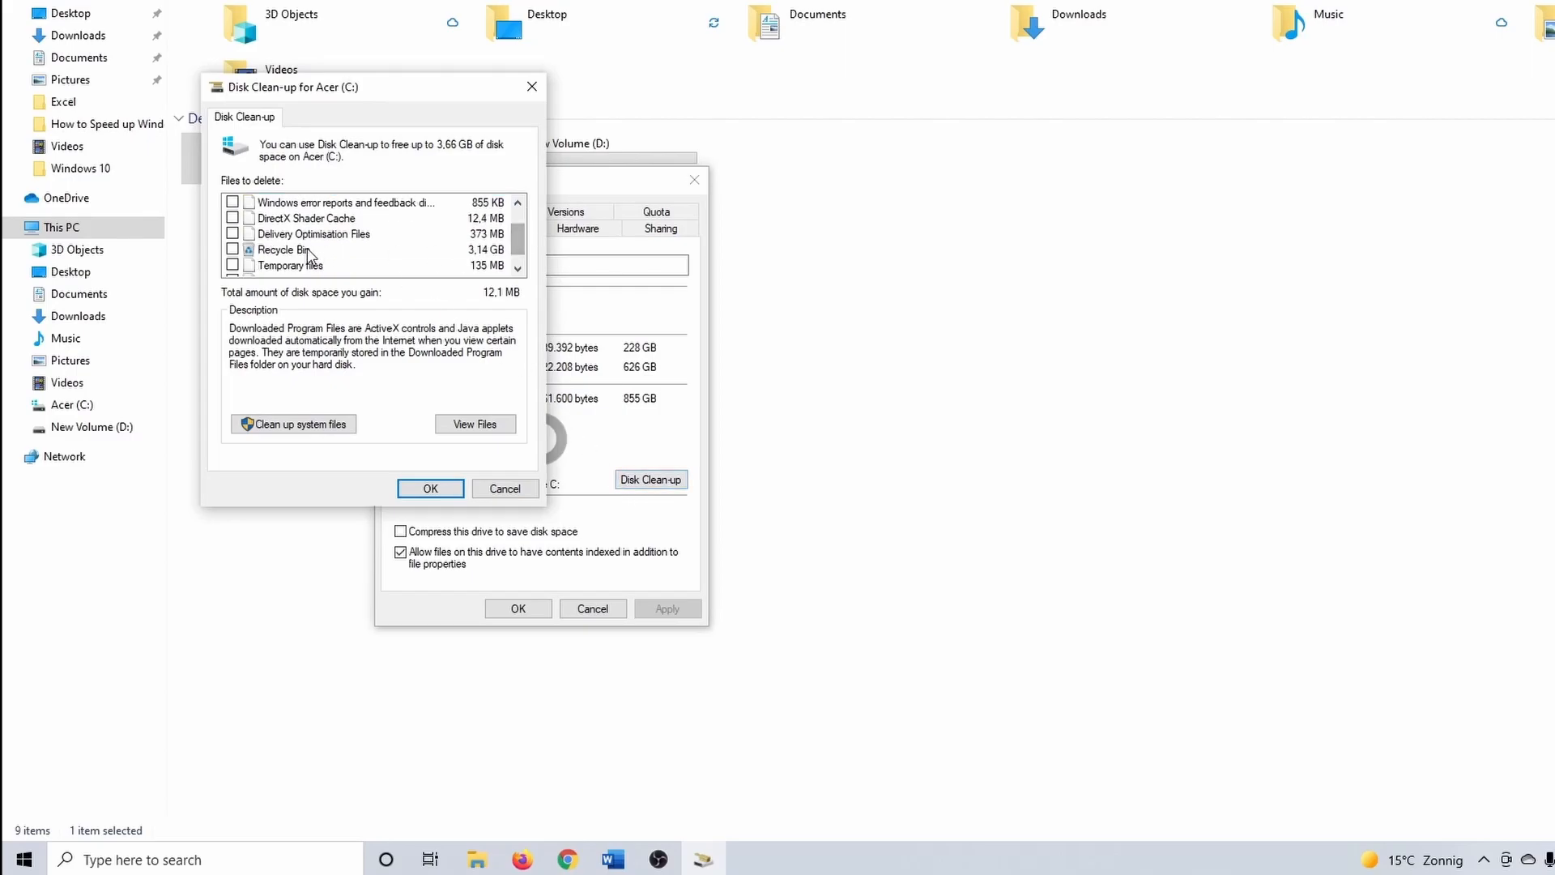
click(232, 249)
click(232, 265)
click(232, 233)
click(232, 218)
click(232, 203)
- Extend the clean-up of Acer (C:) to system files, permanently delete the selected files and close the drive's properties
click(293, 425)
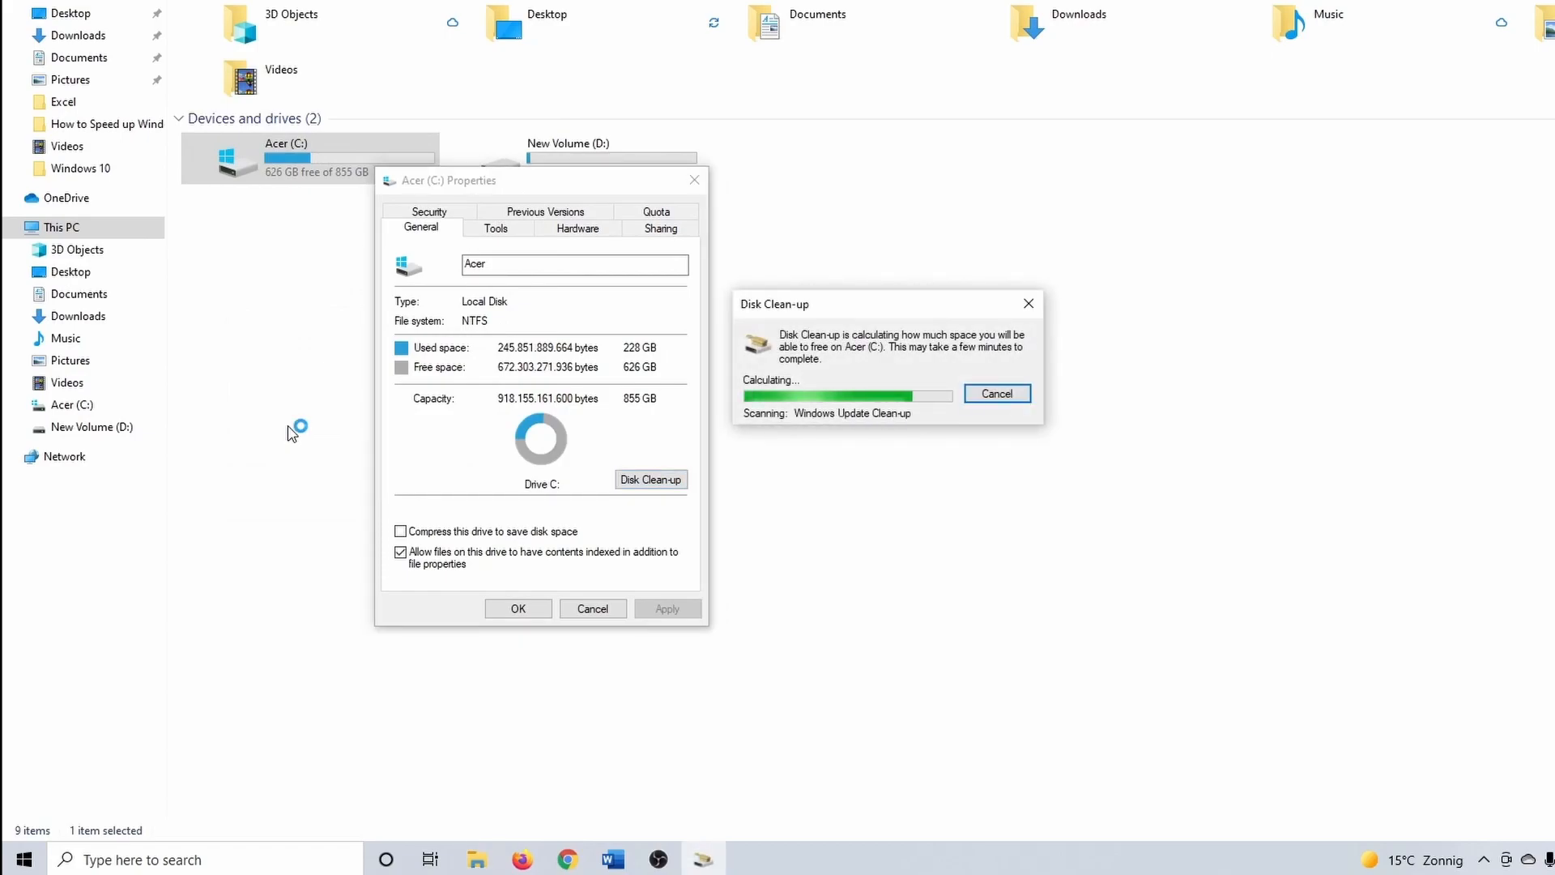
click(454, 513)
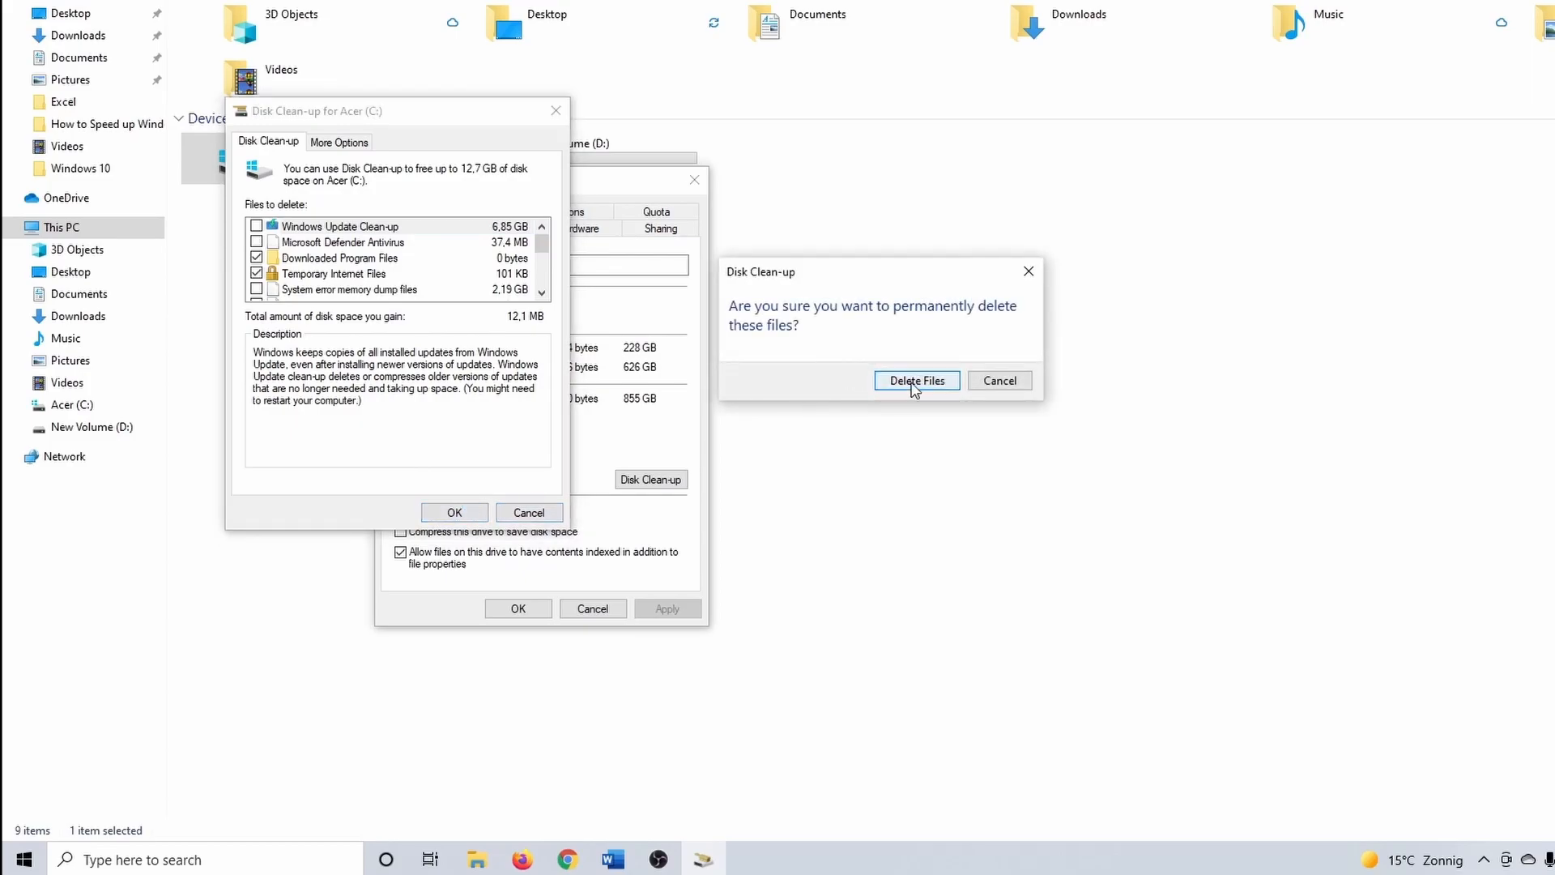
click(915, 381)
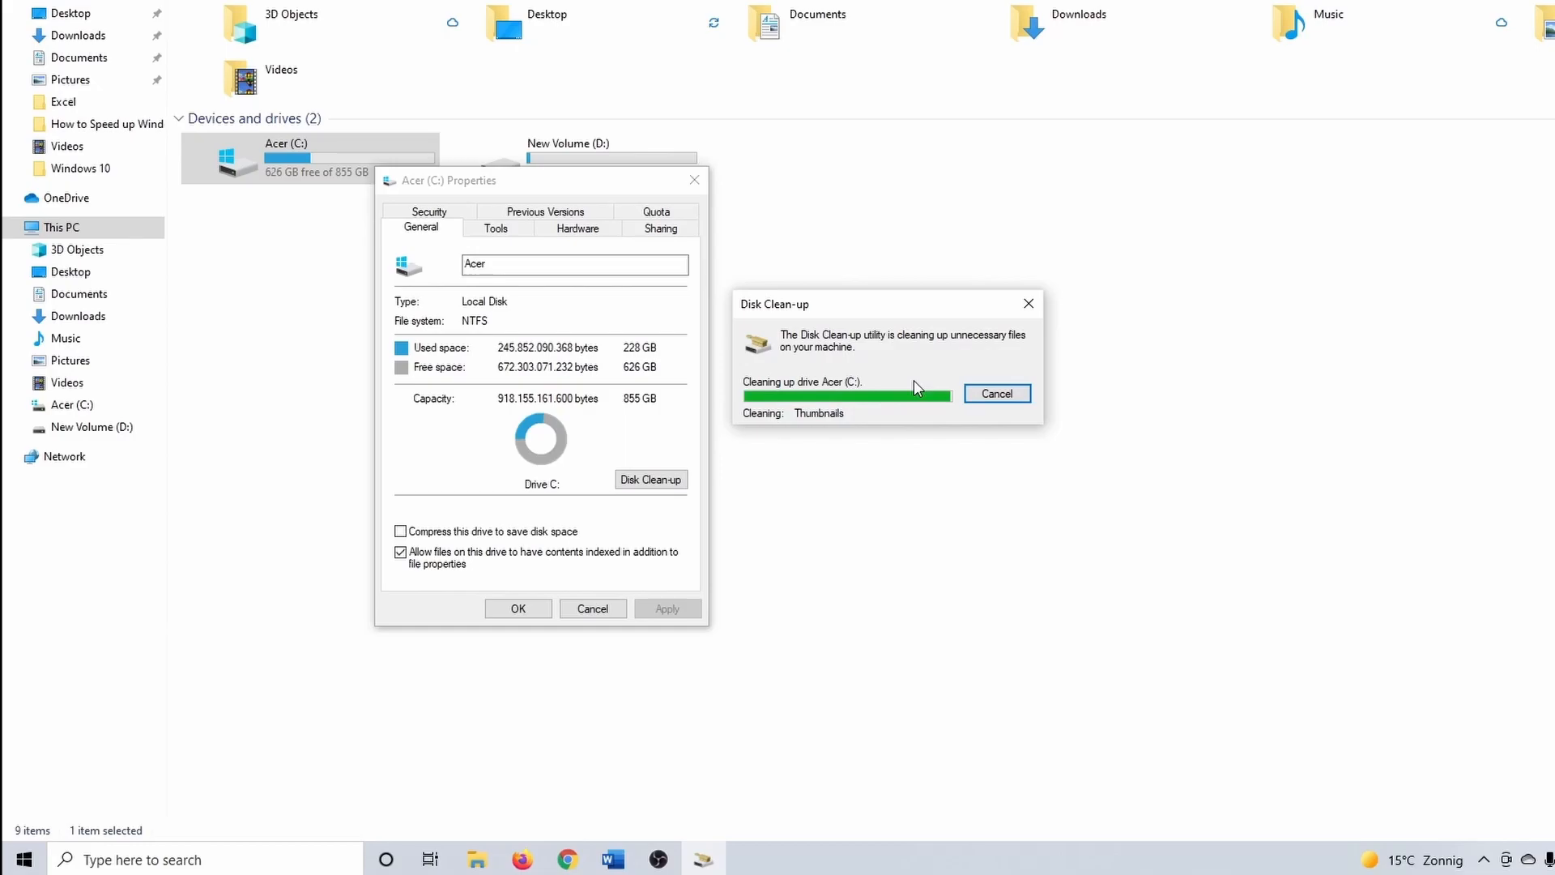
click(694, 180)
- Open the Windows Temp folder by running temp from the Run dialog
click(242, 860)
text(run)
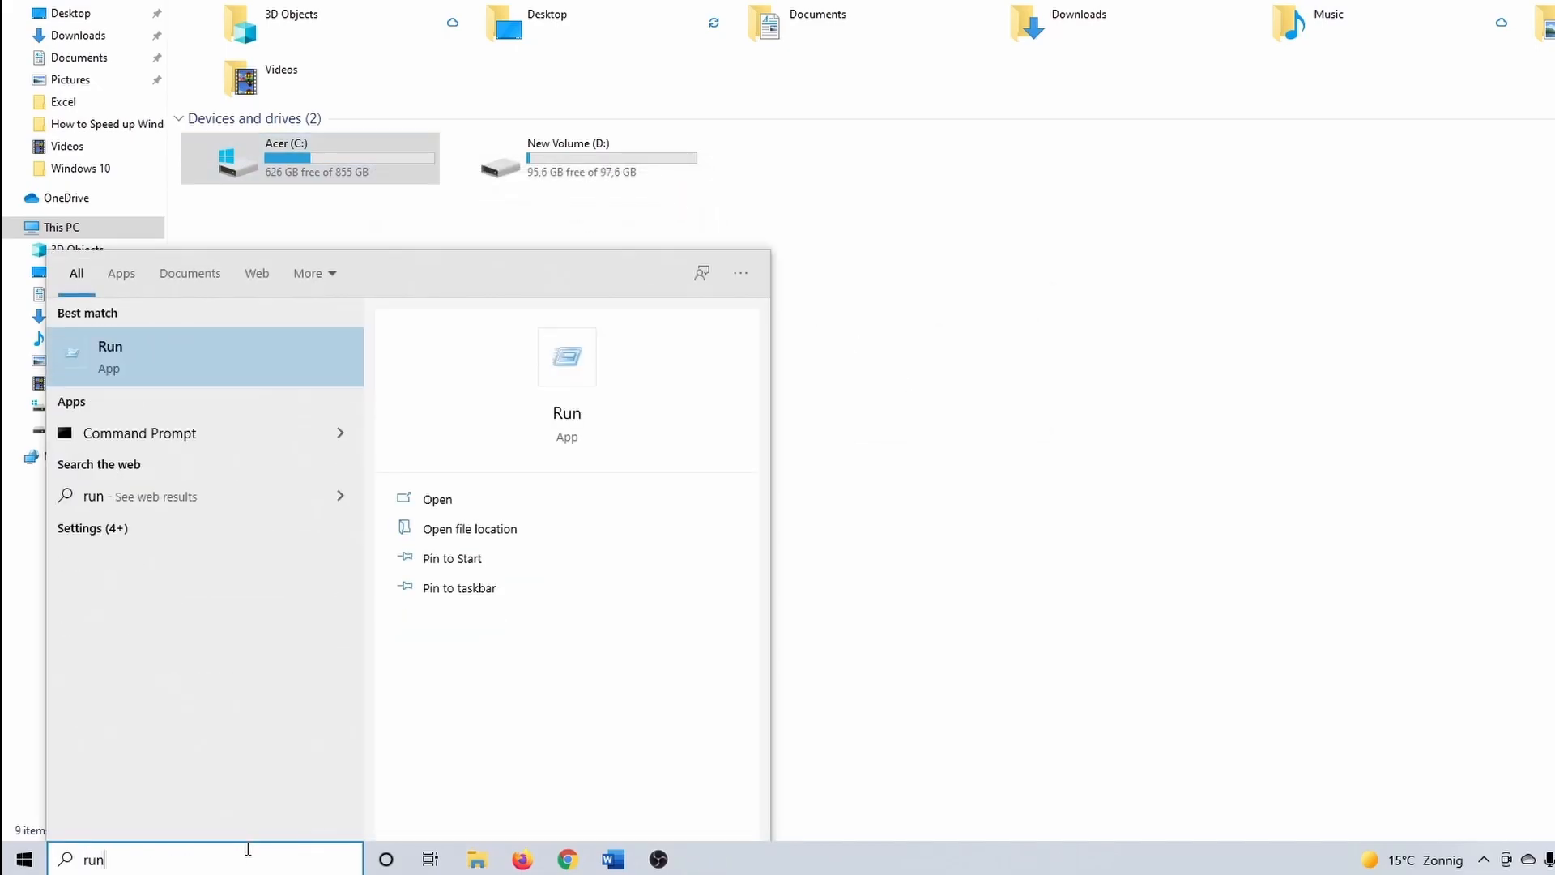
click(194, 383)
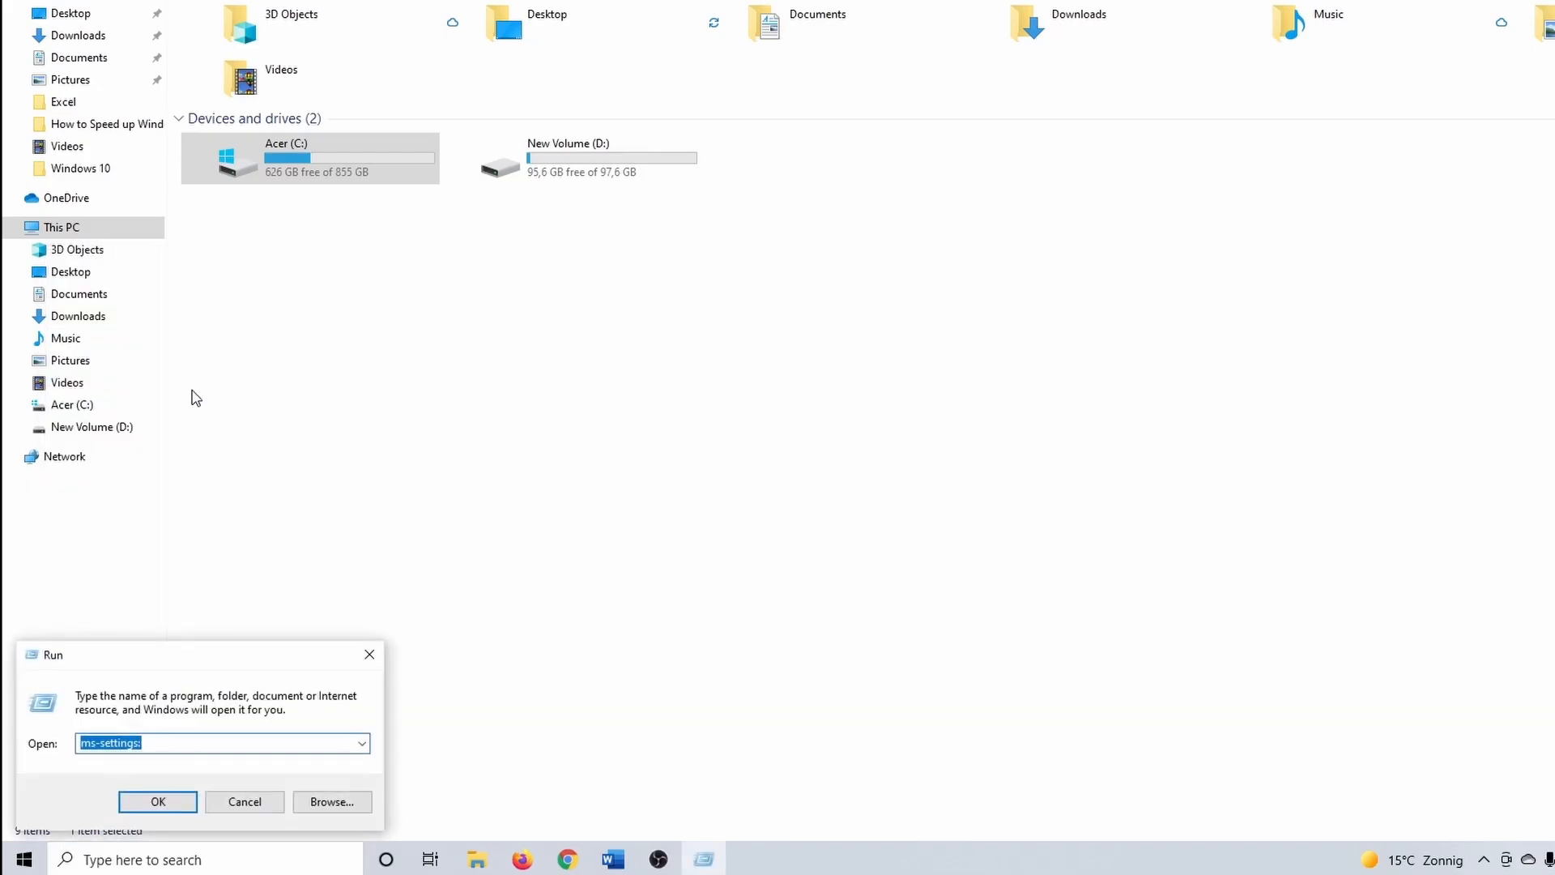
text(temp)
key(Return)
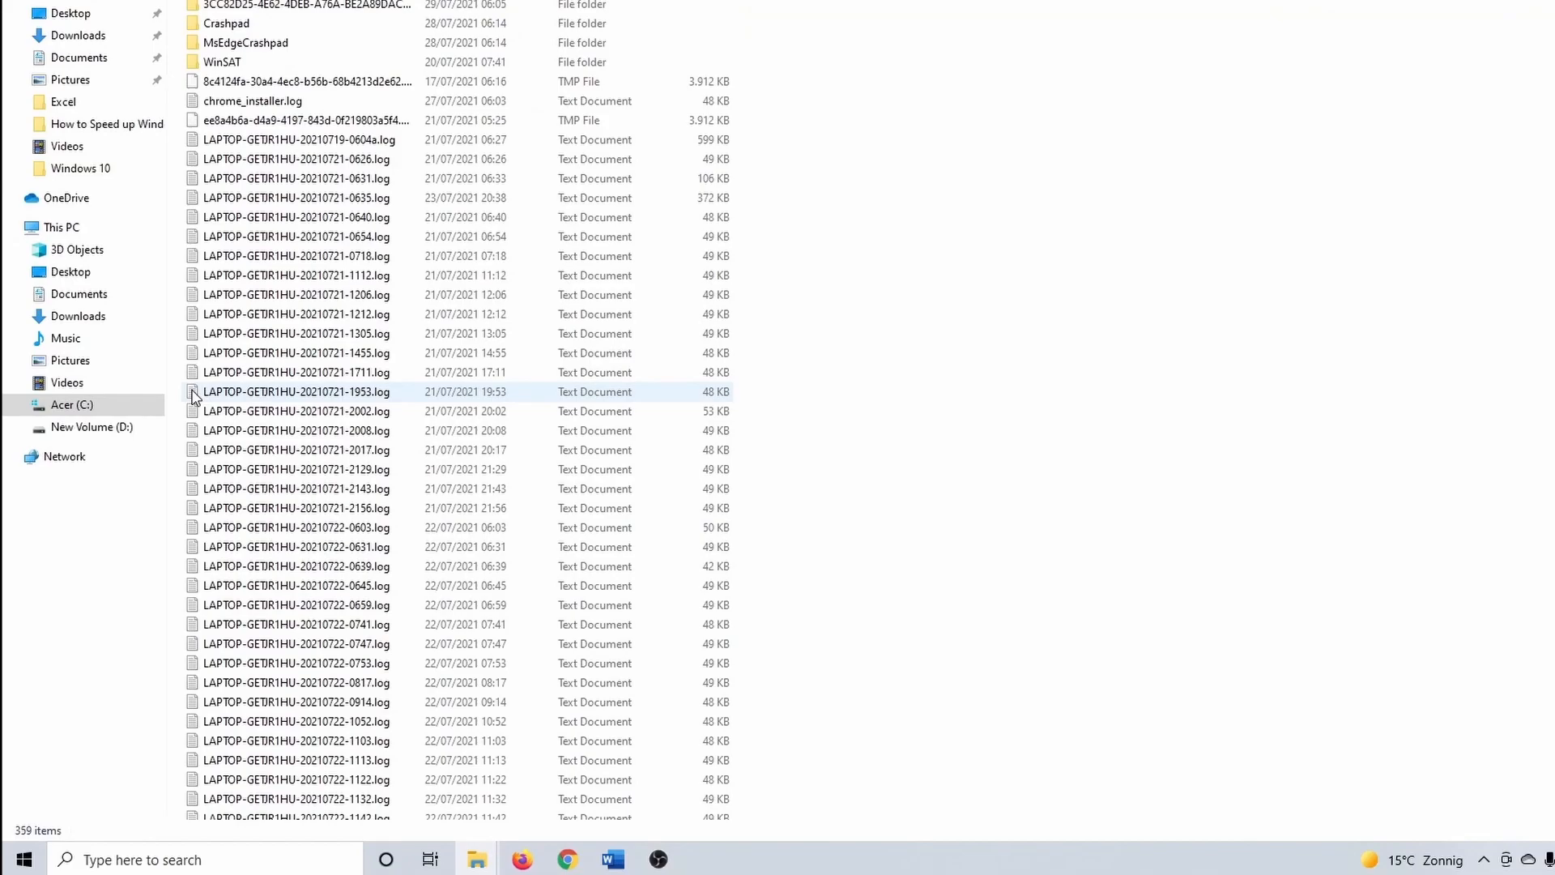
- Delete everything in the Temp folder, granting administrator permission for all current items and skipping all files in use
click(301, 393)
key(ctrl+a)
key(Delete)
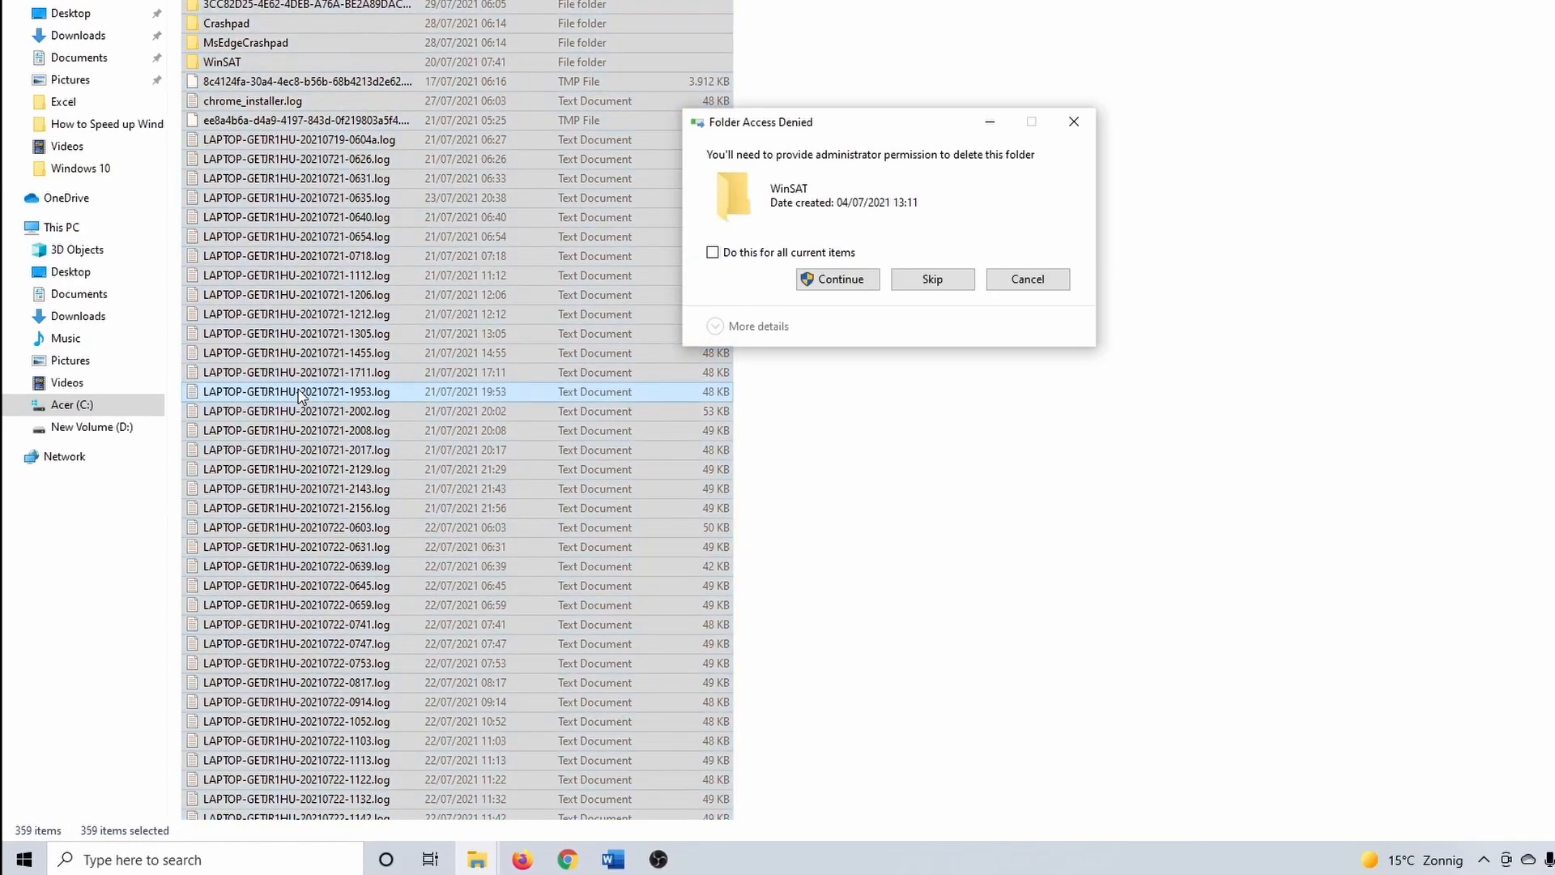
click(817, 254)
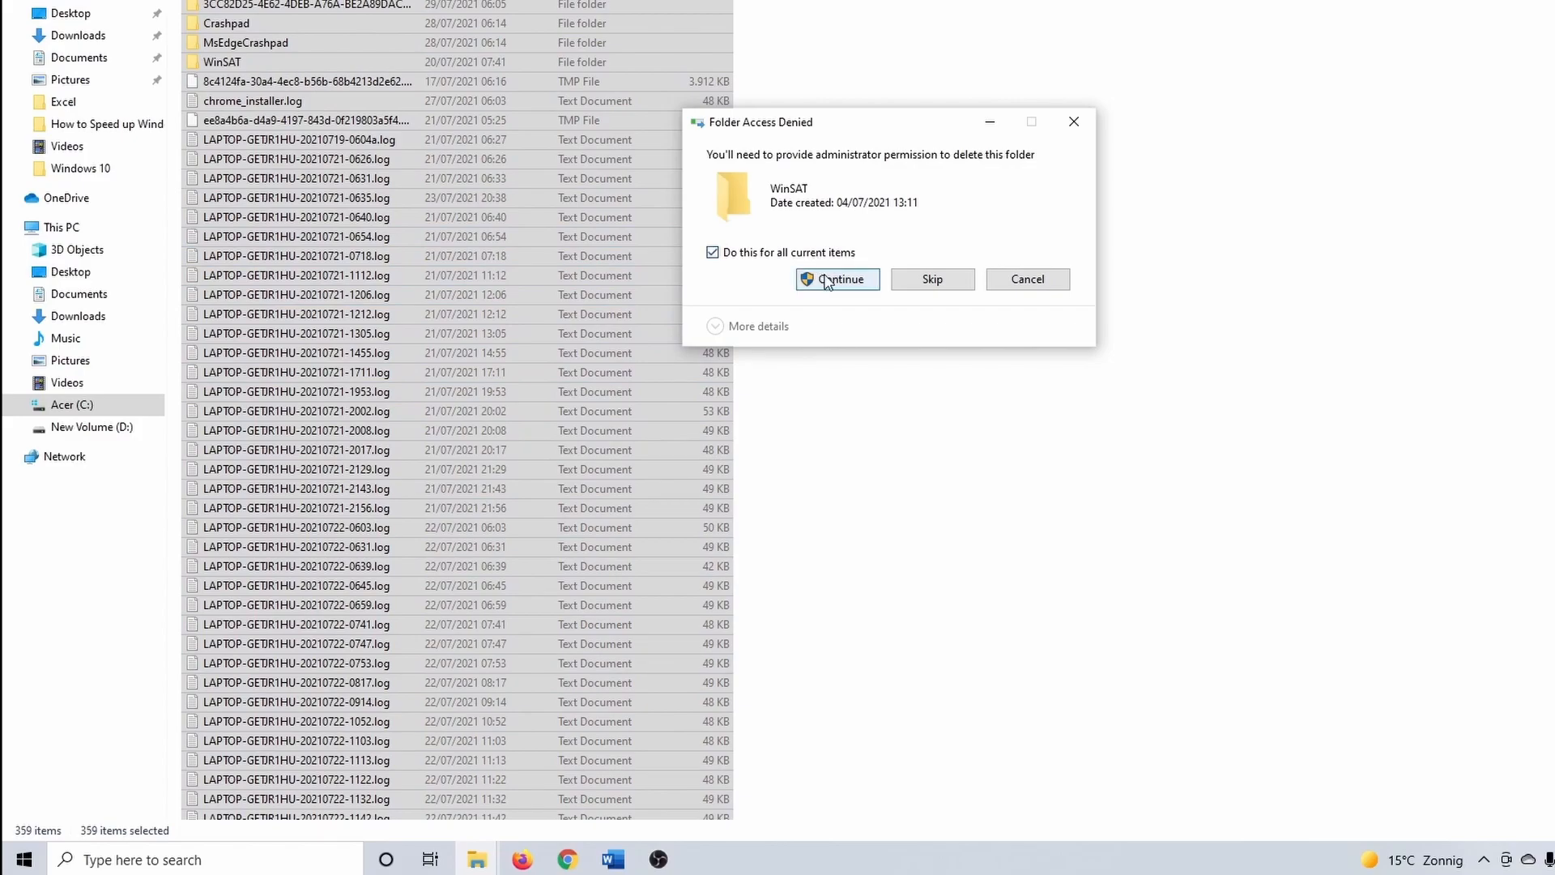
click(827, 280)
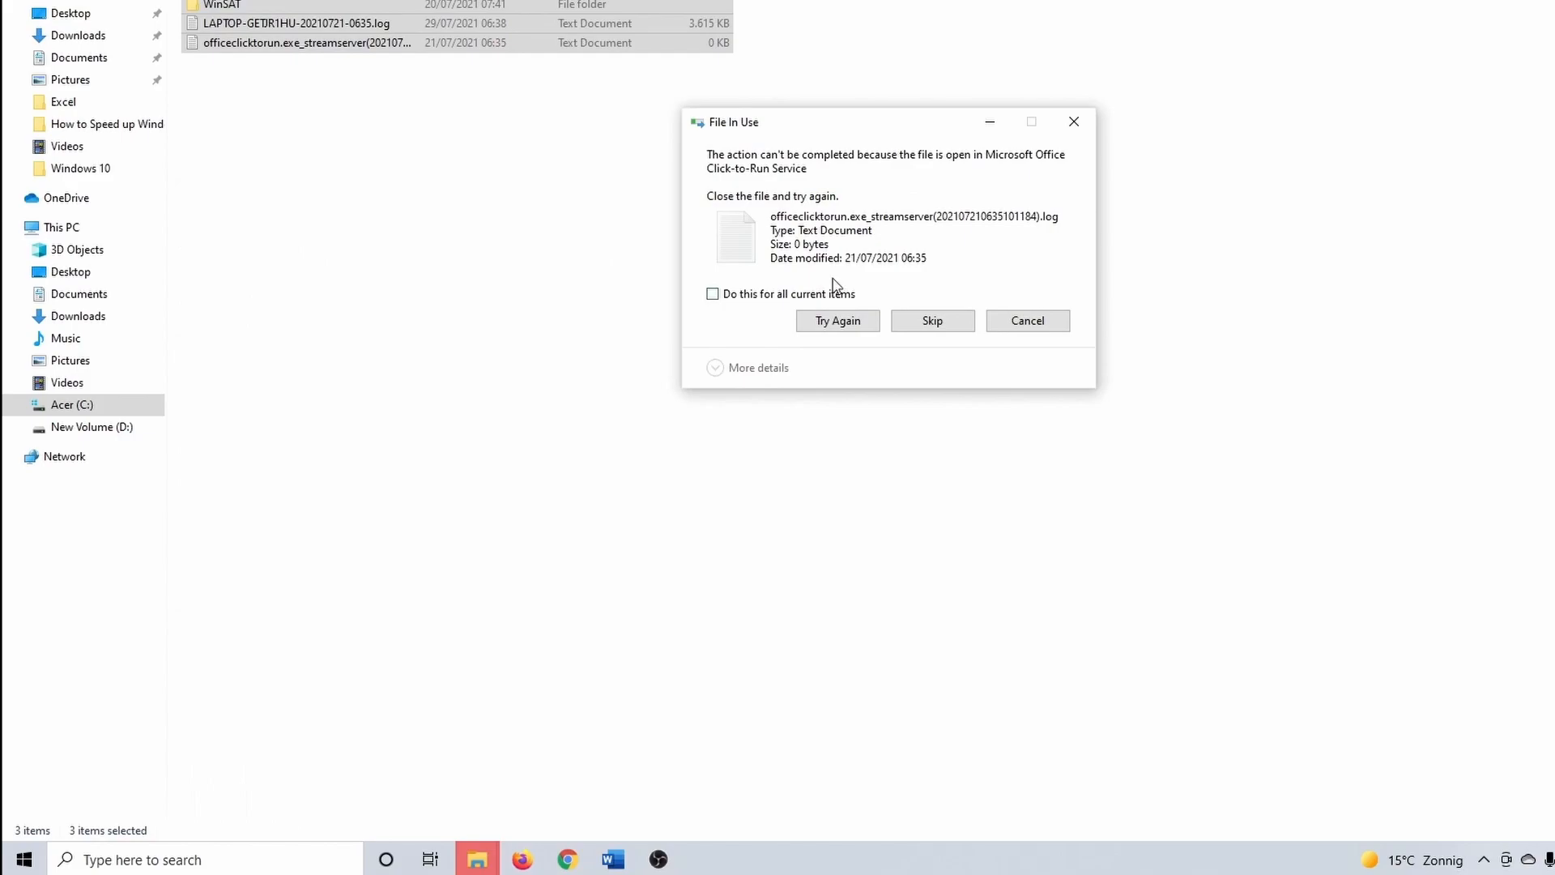
click(795, 293)
click(916, 322)
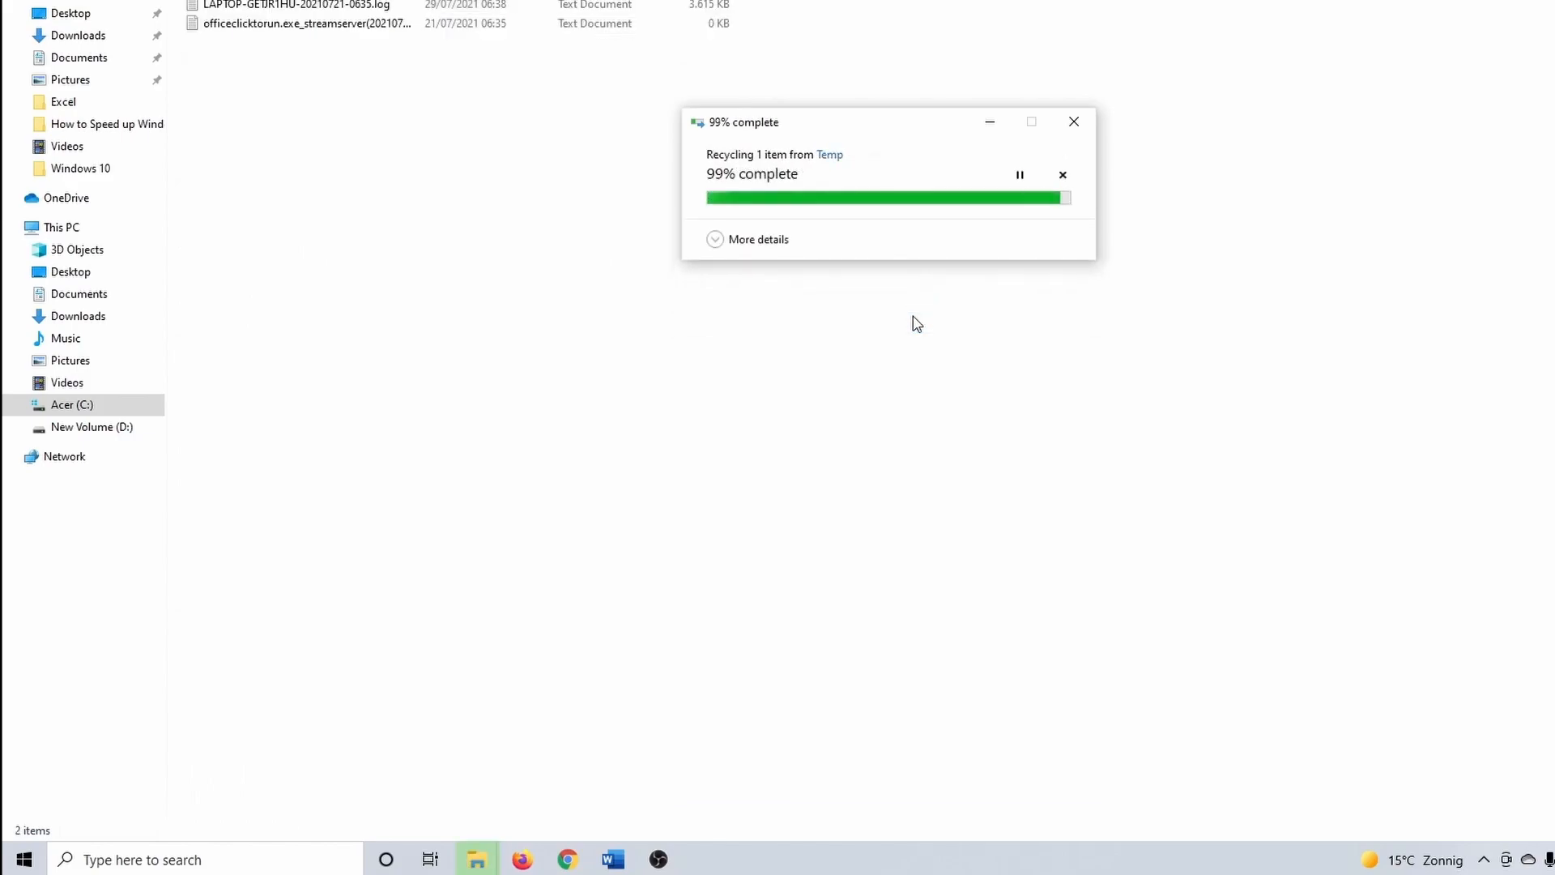
- Open the user's temporary files folder by running %temp% from the Run dialog
click(304, 855)
text(run)
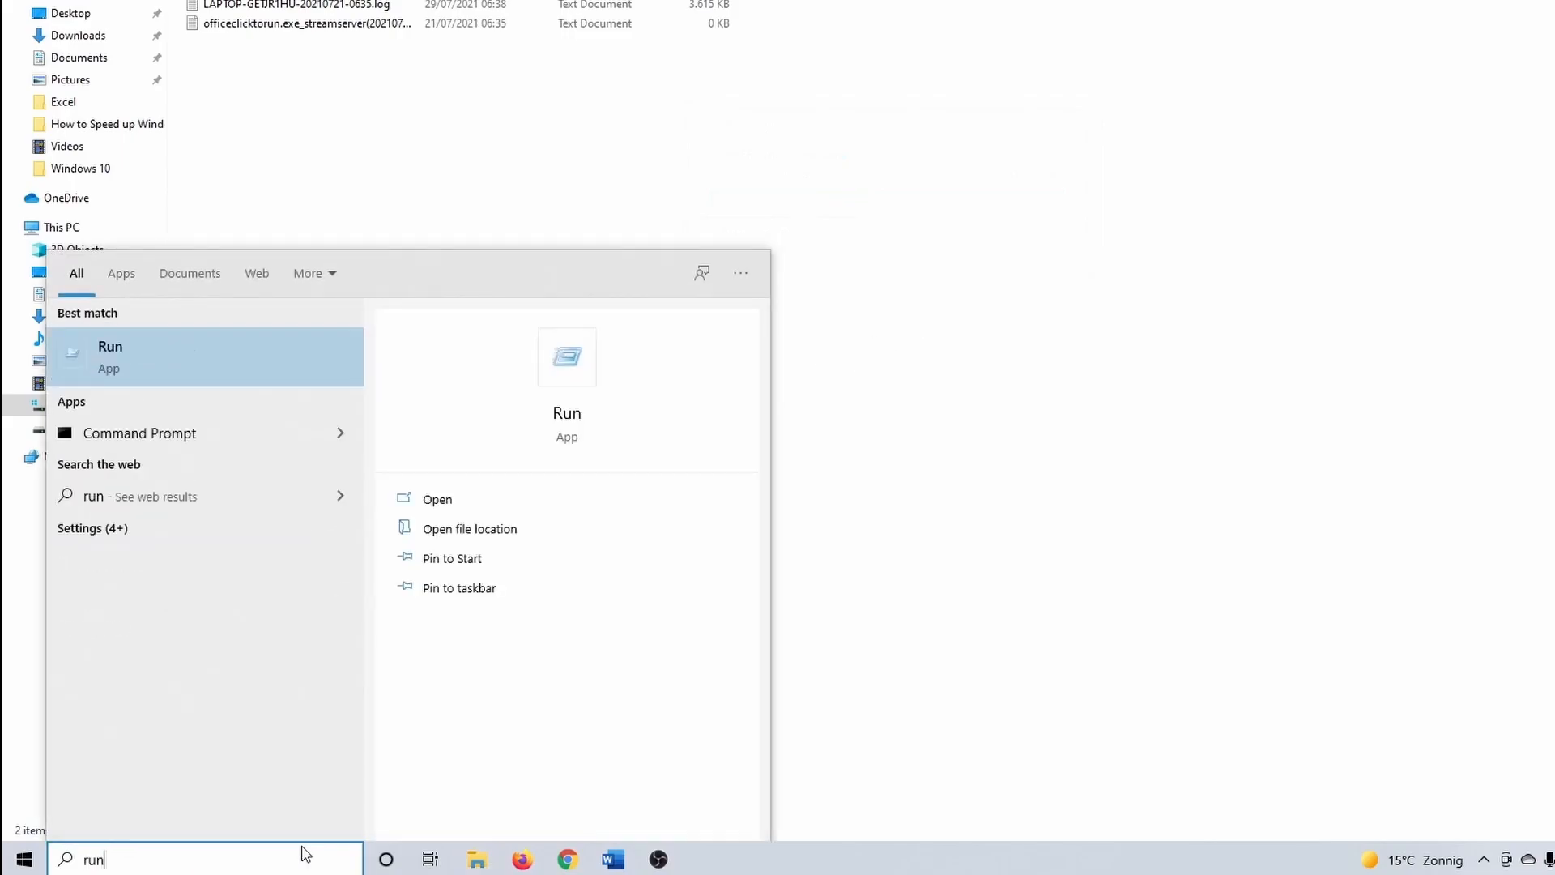
key(Return)
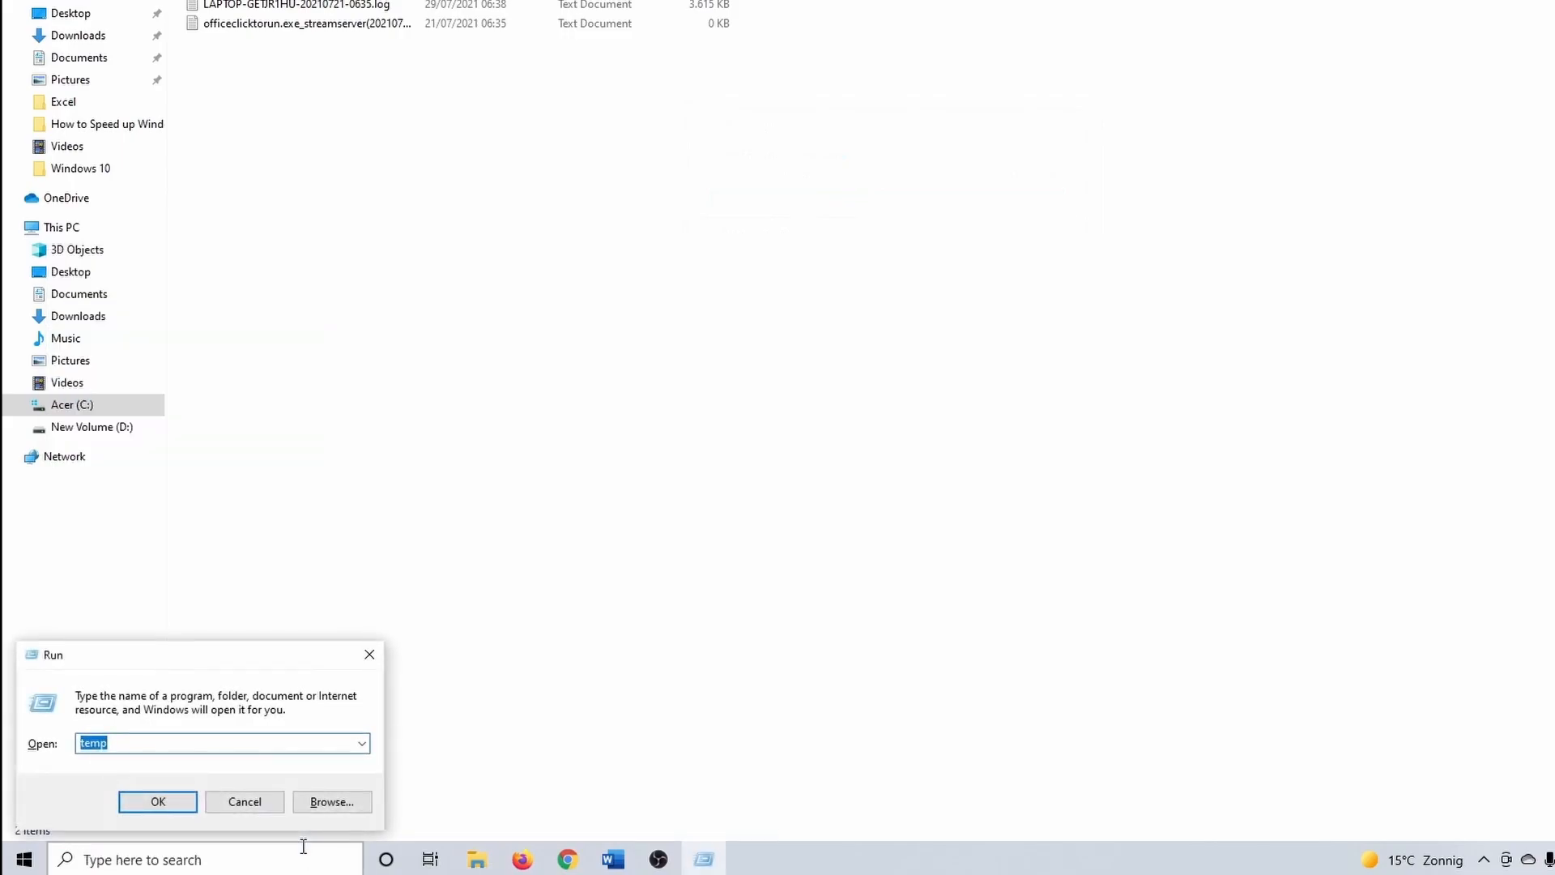
click(151, 744)
key(Home)
text(%)
key(Right)
key(Right)
key(Right)
text(%)
key(Return)
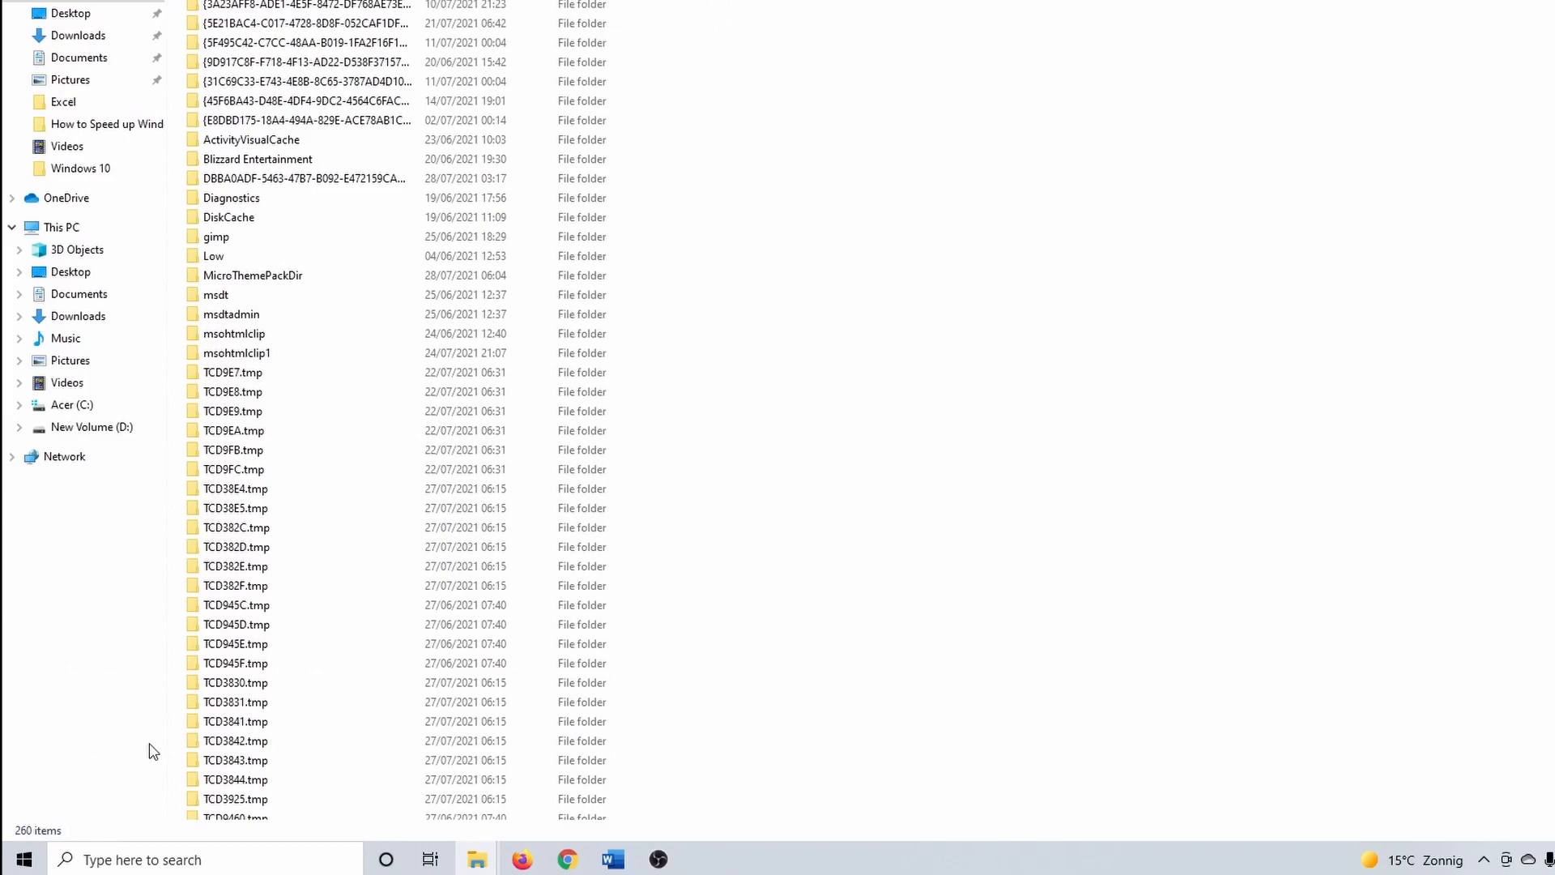
- Delete everything in the user's Temp folder, granting administrator permission for all current items and skipping the files and folders in use
key(ctrl+a)
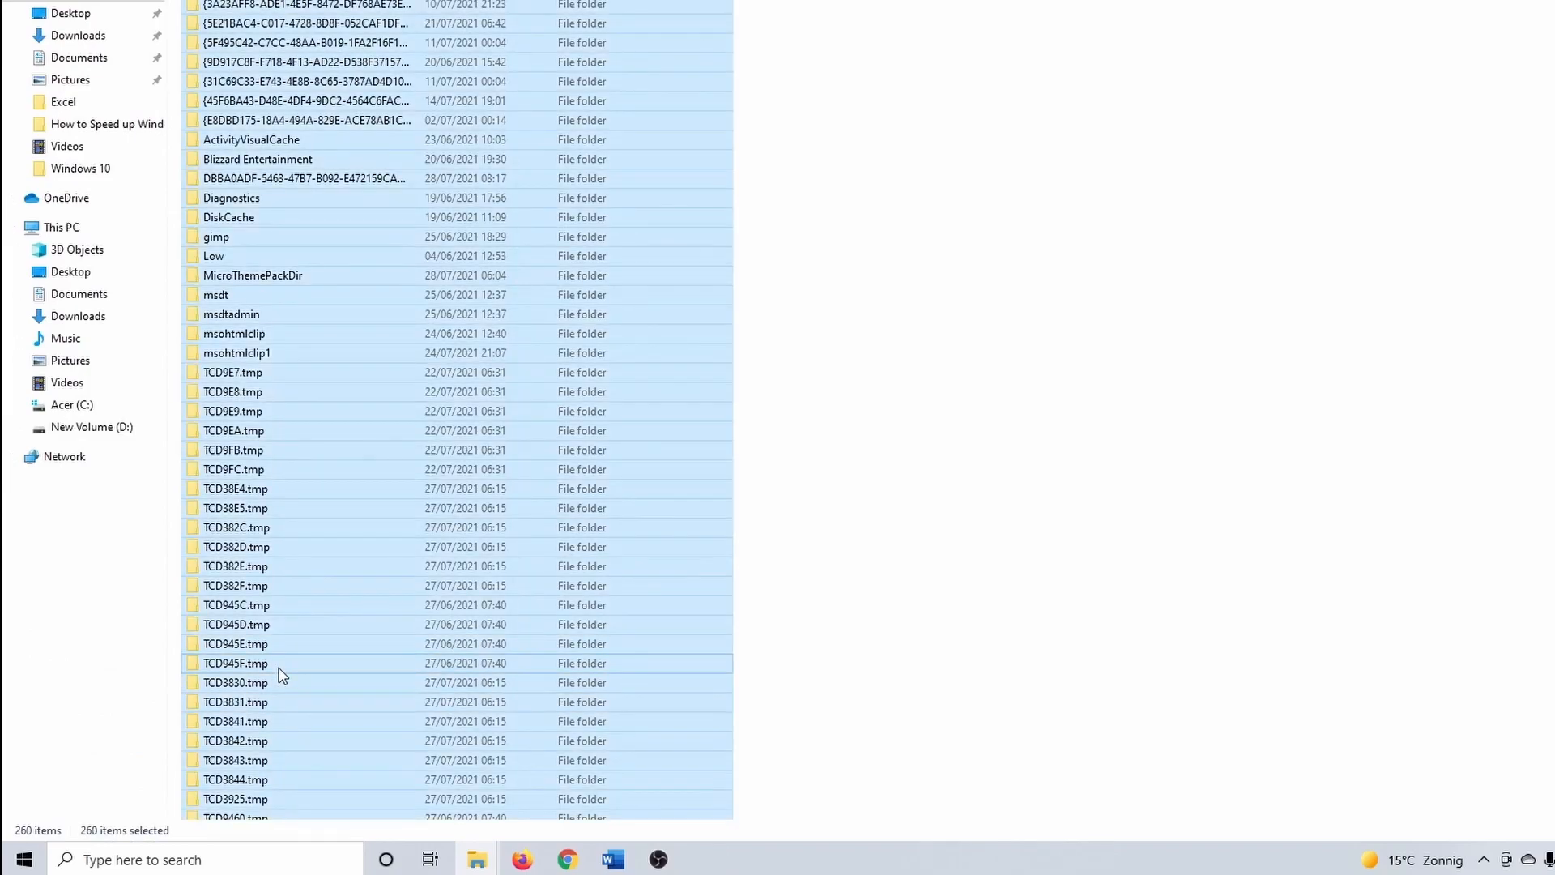
key(Delete)
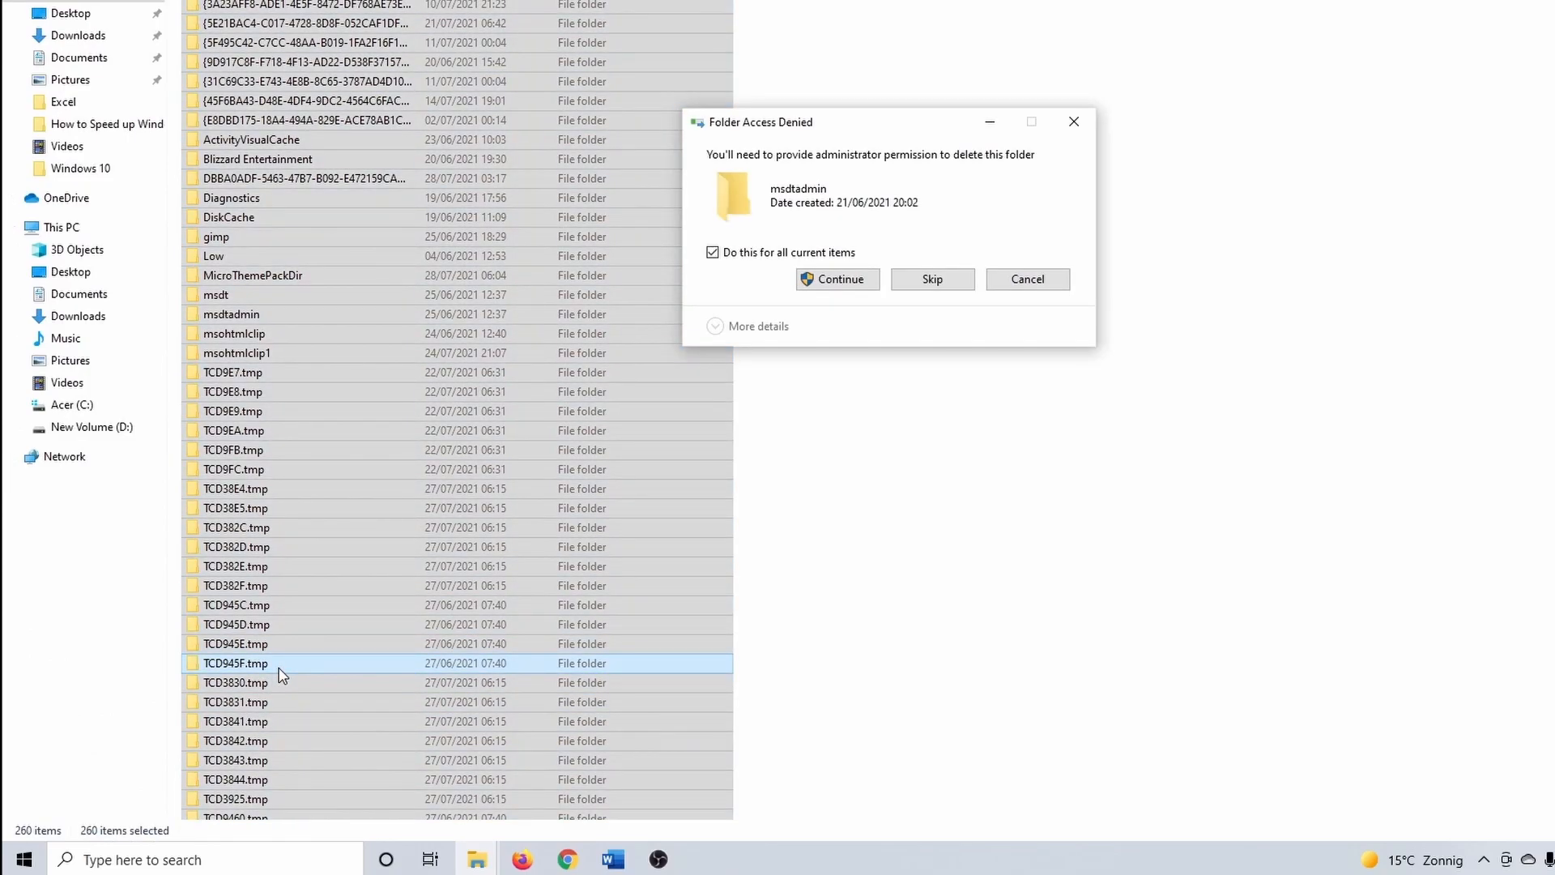
click(826, 281)
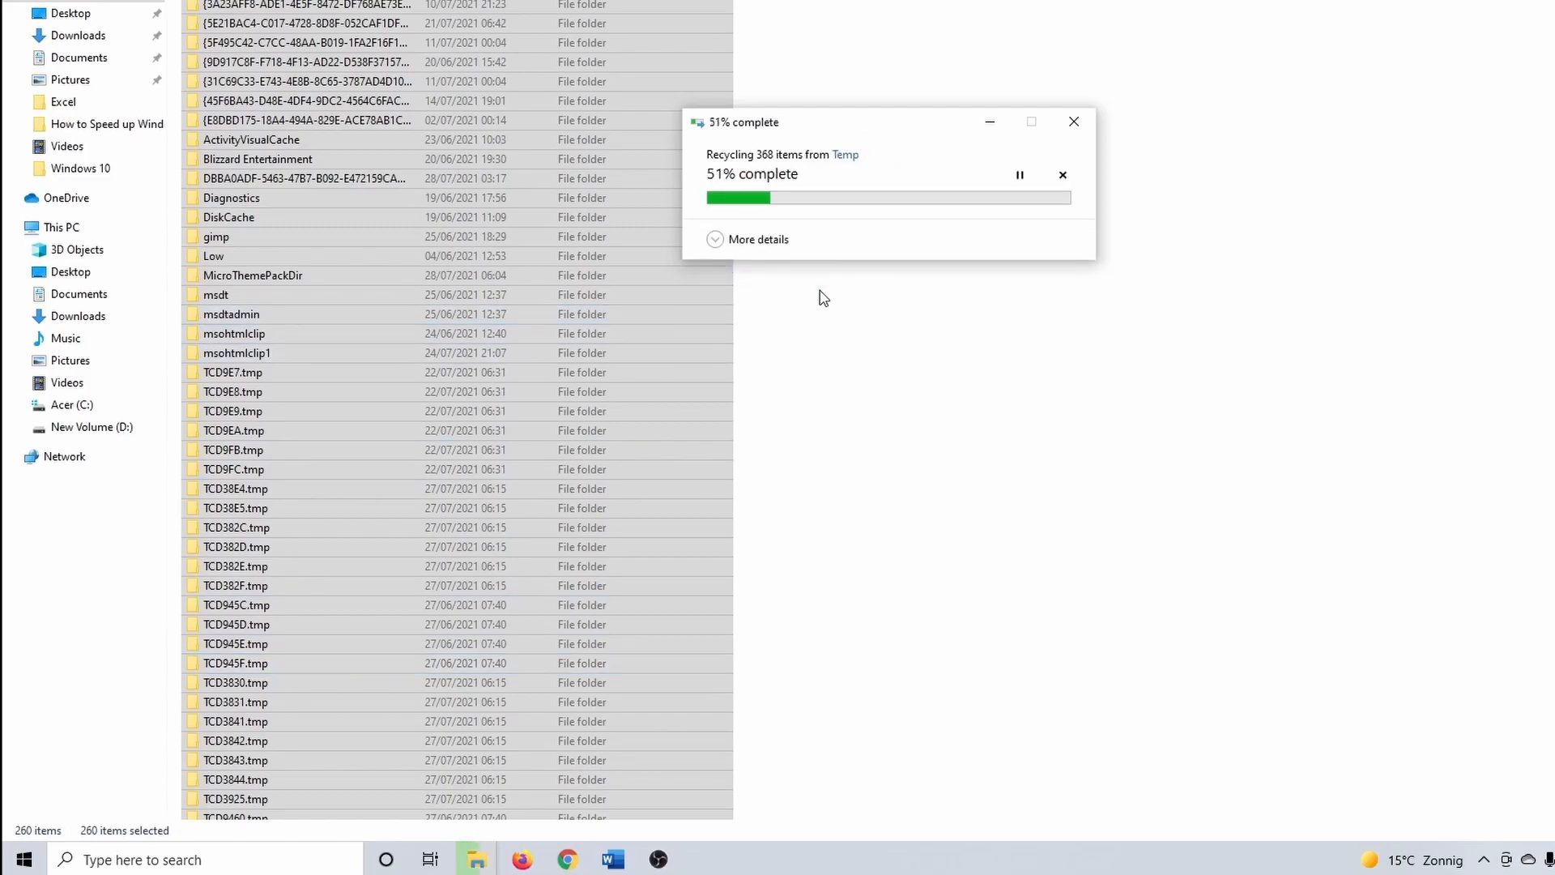
click(823, 282)
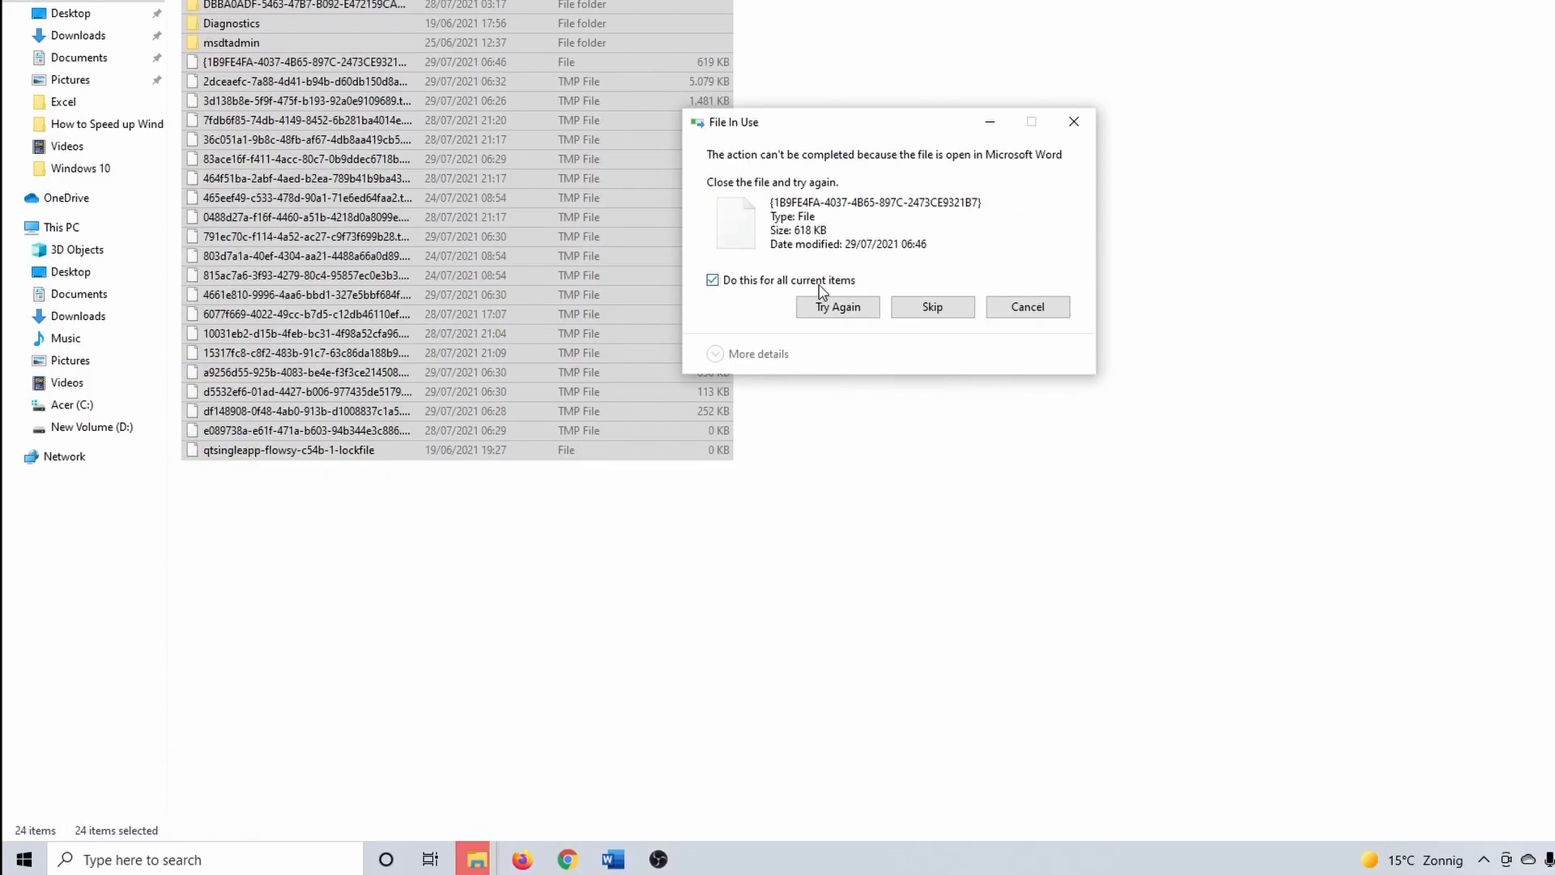
click(940, 315)
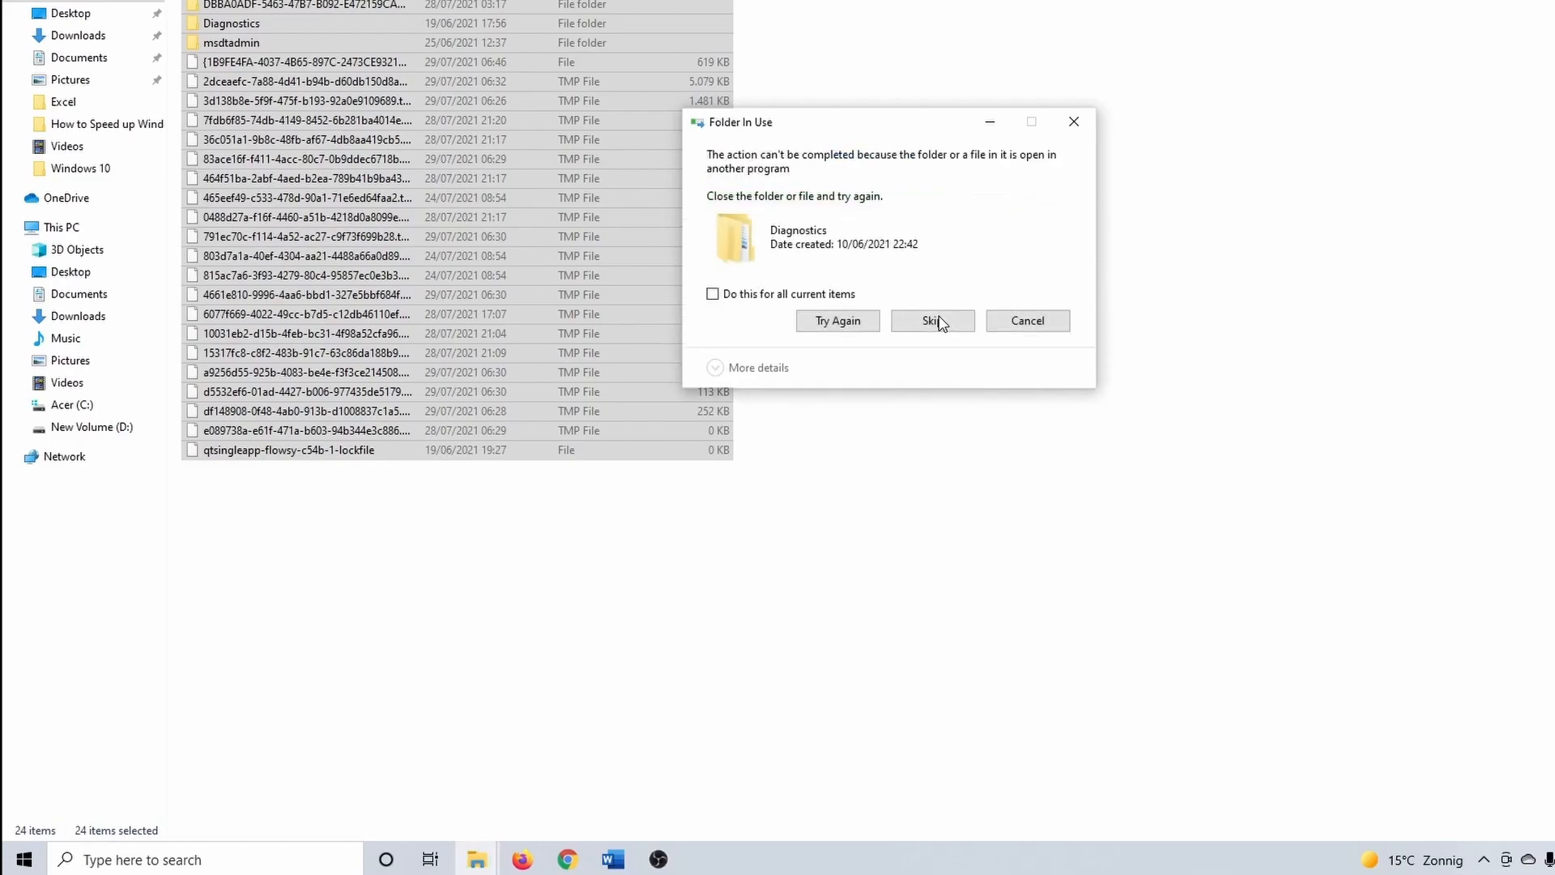
click(917, 321)
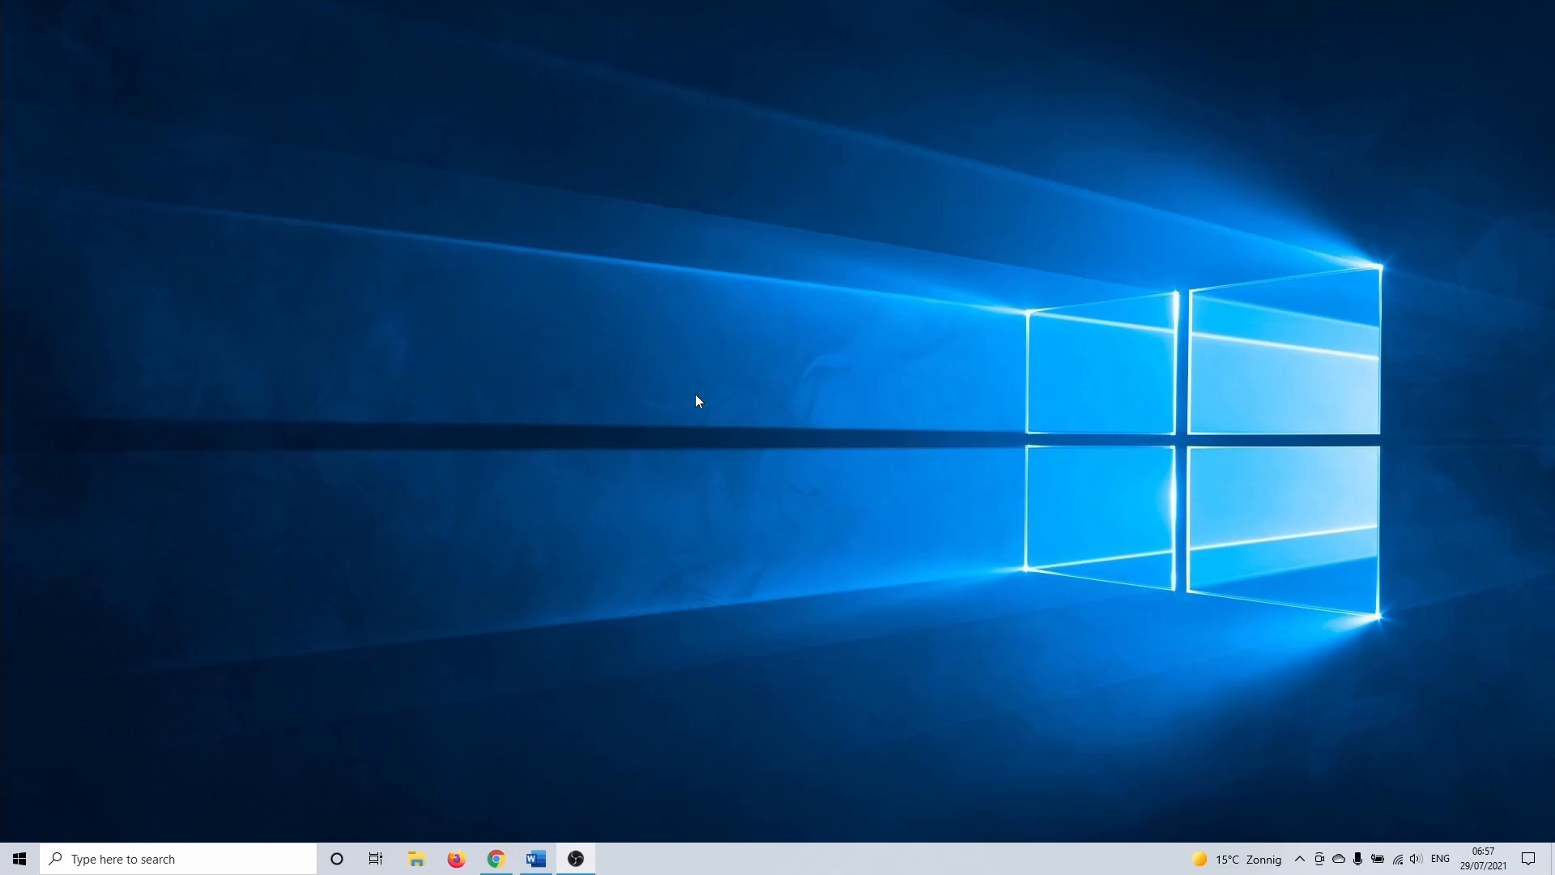
- Find and open the Windows Update settings
click(217, 849)
text(windows u)
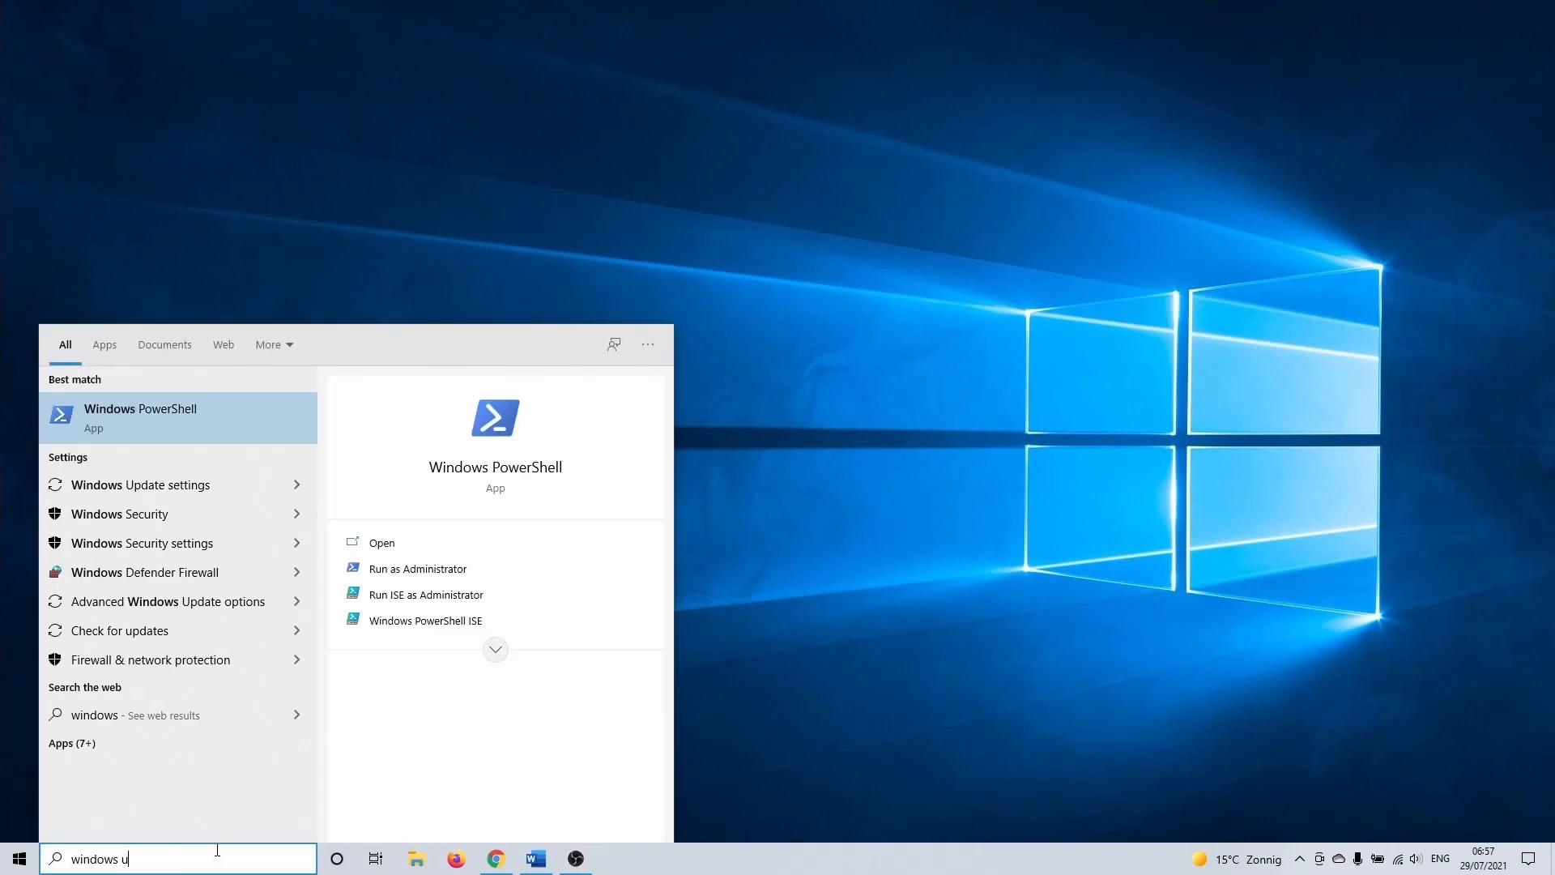
text(pdate sett)
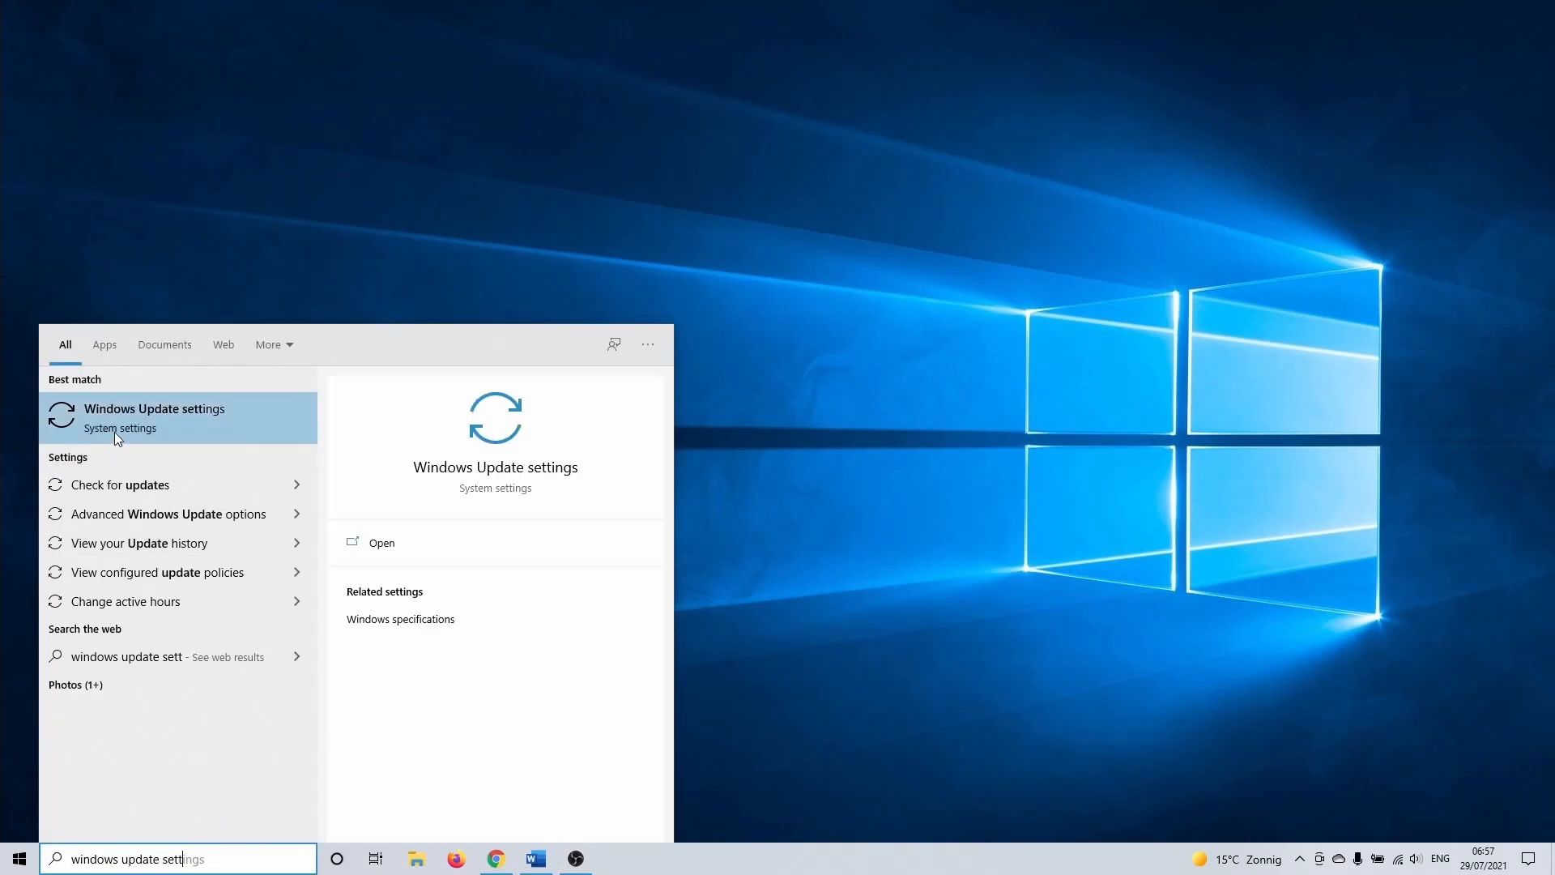
click(114, 430)
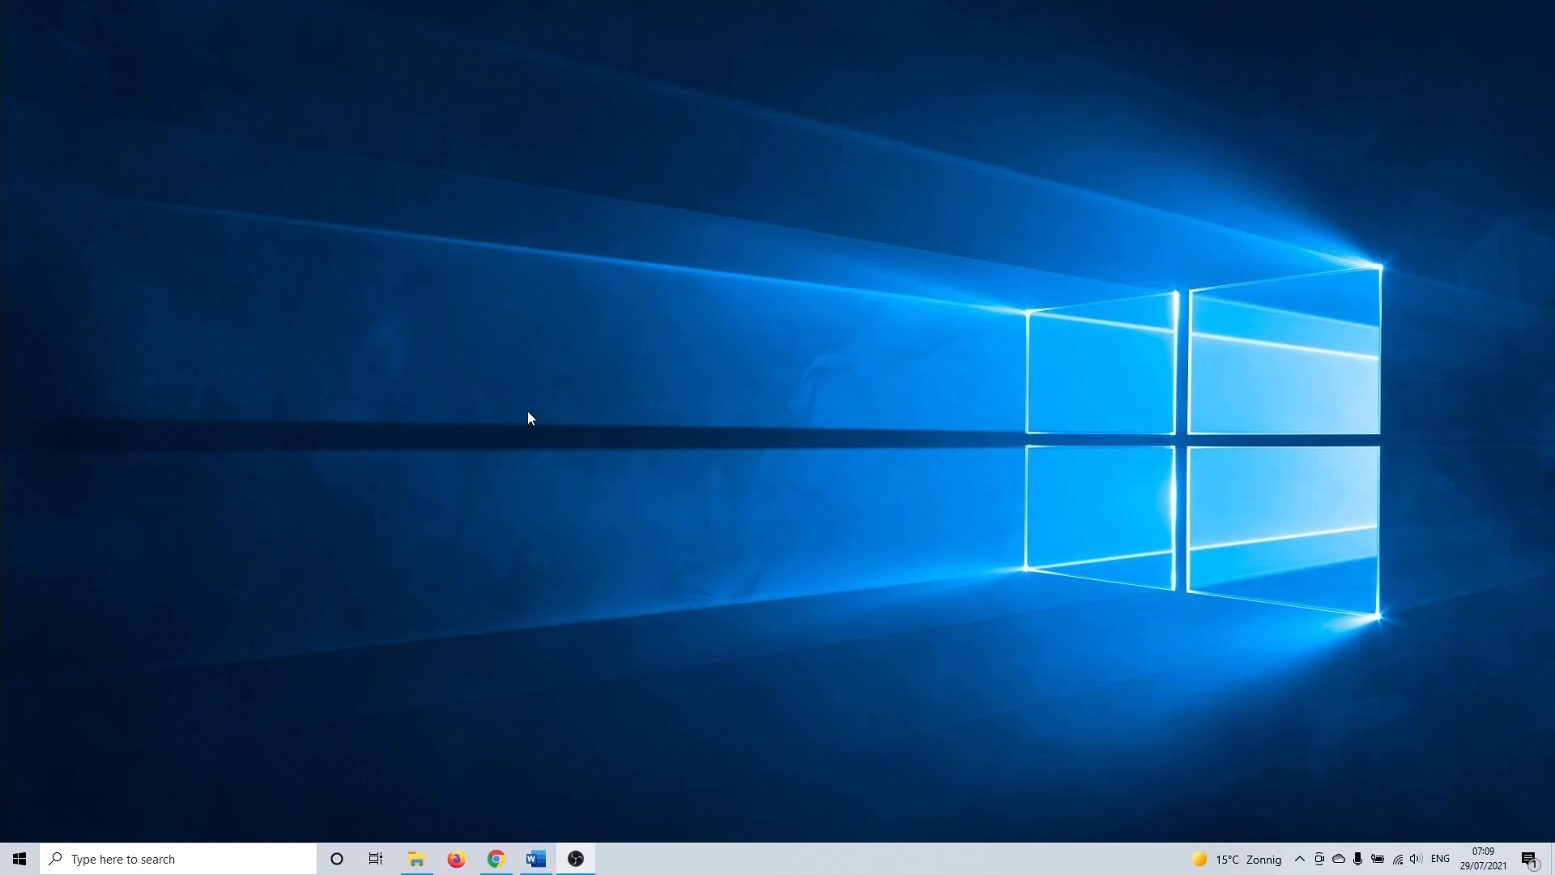
- Open the Virtual Memory settings through the performance options of the advanced system settings
click(210, 848)
text(advanced s)
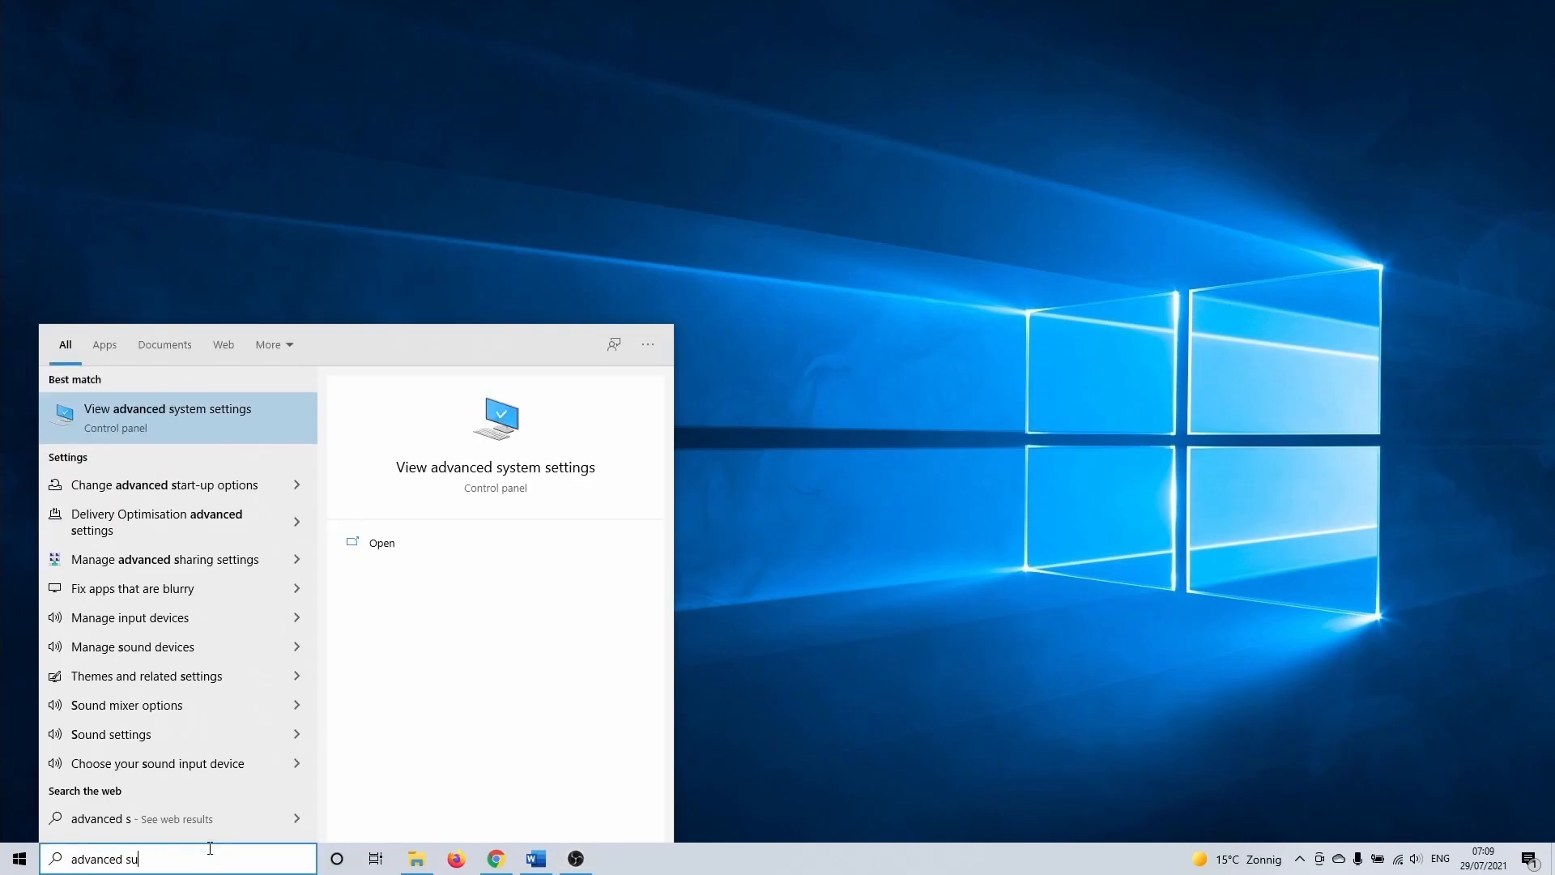
text(ystem se)
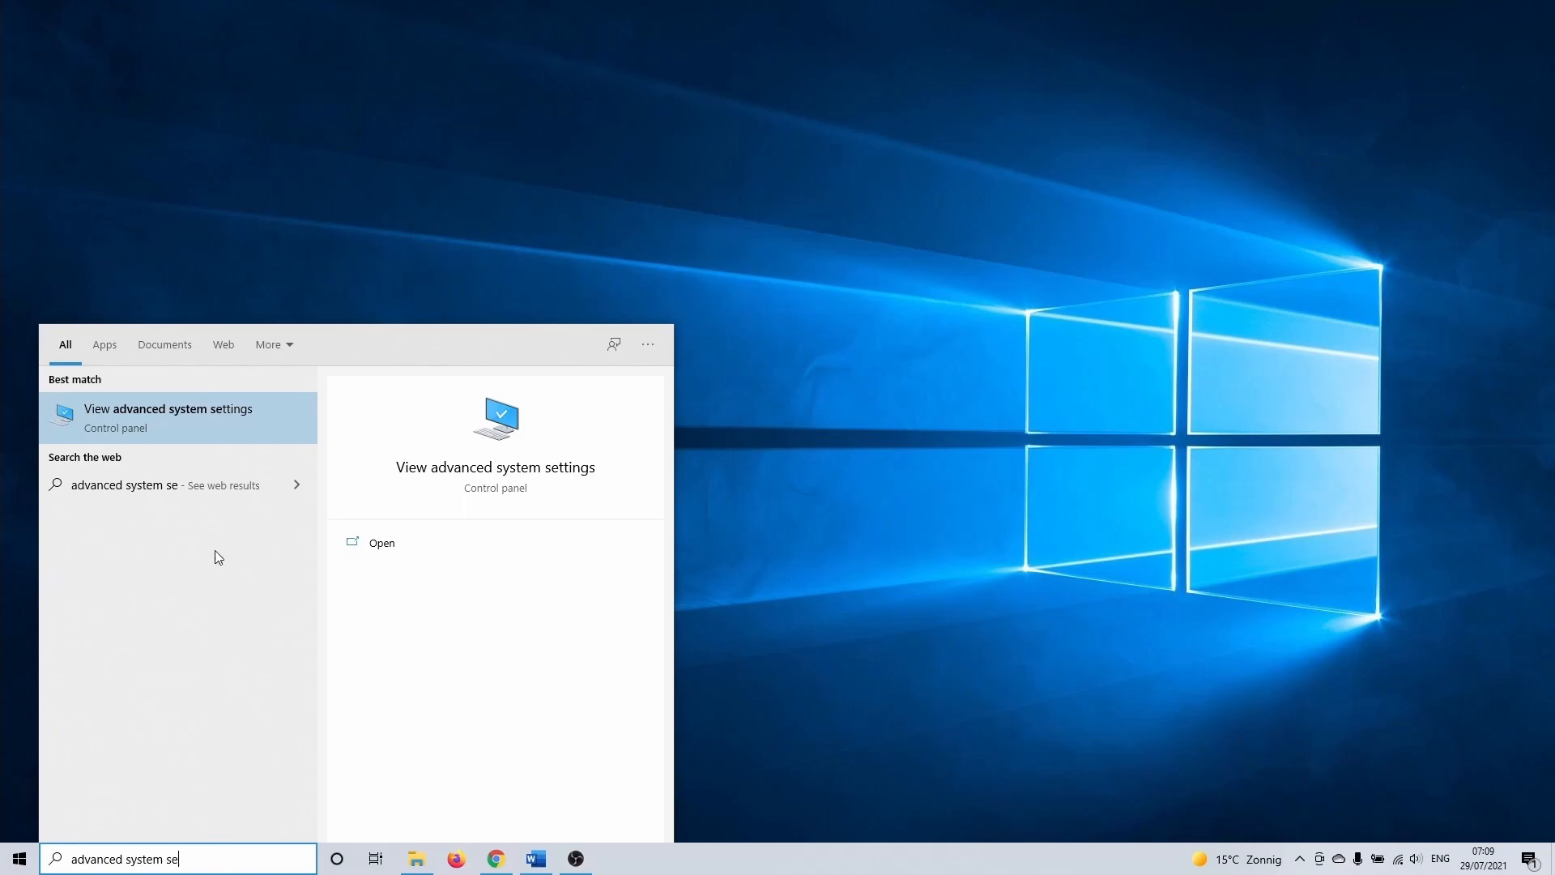
click(208, 422)
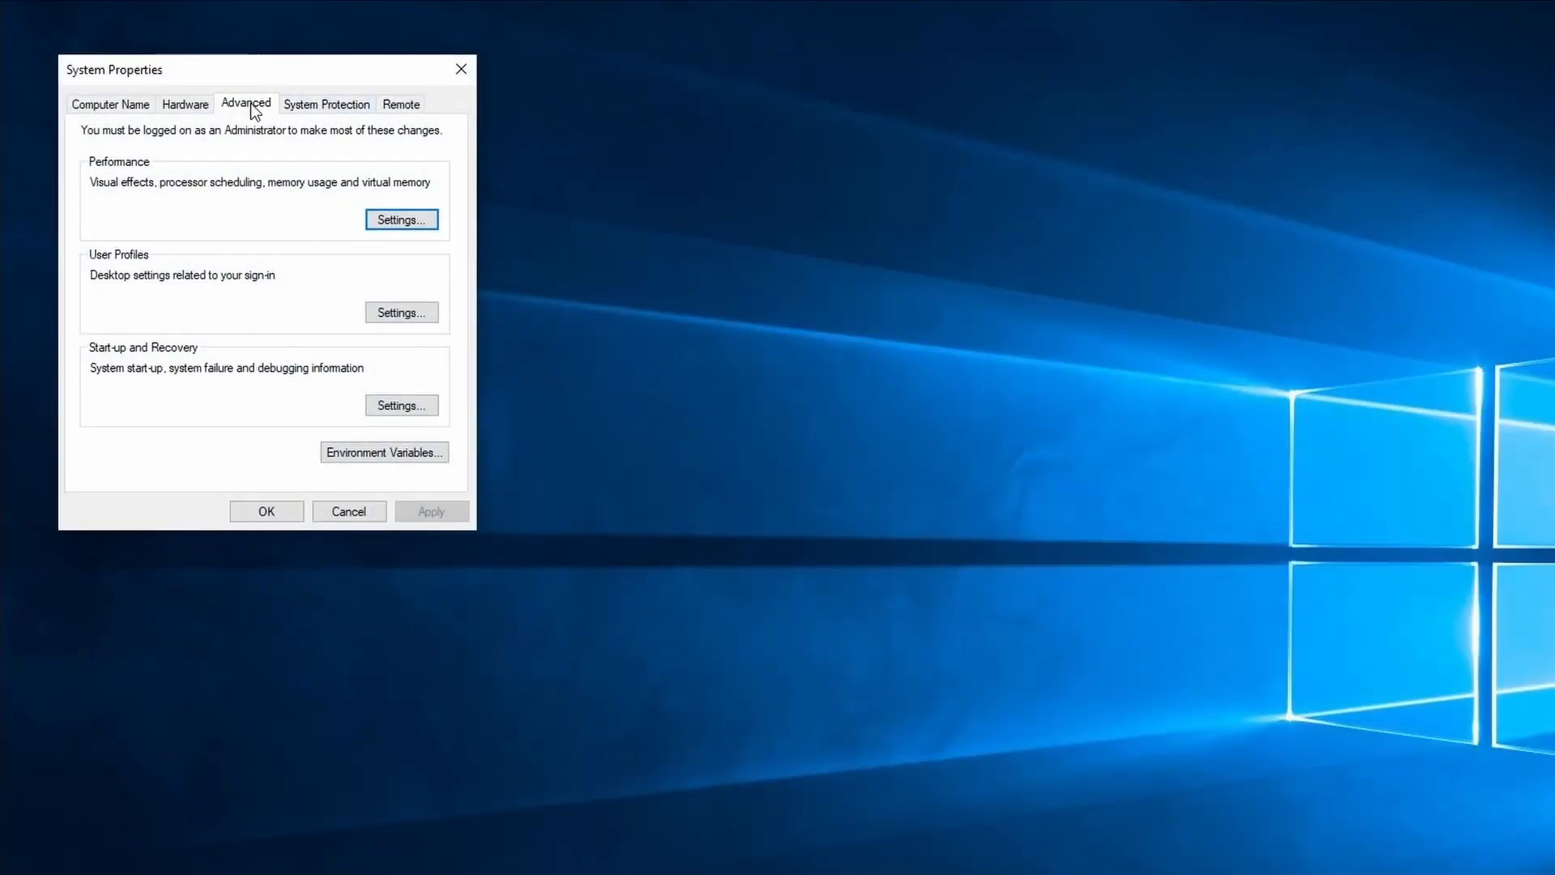
click(376, 220)
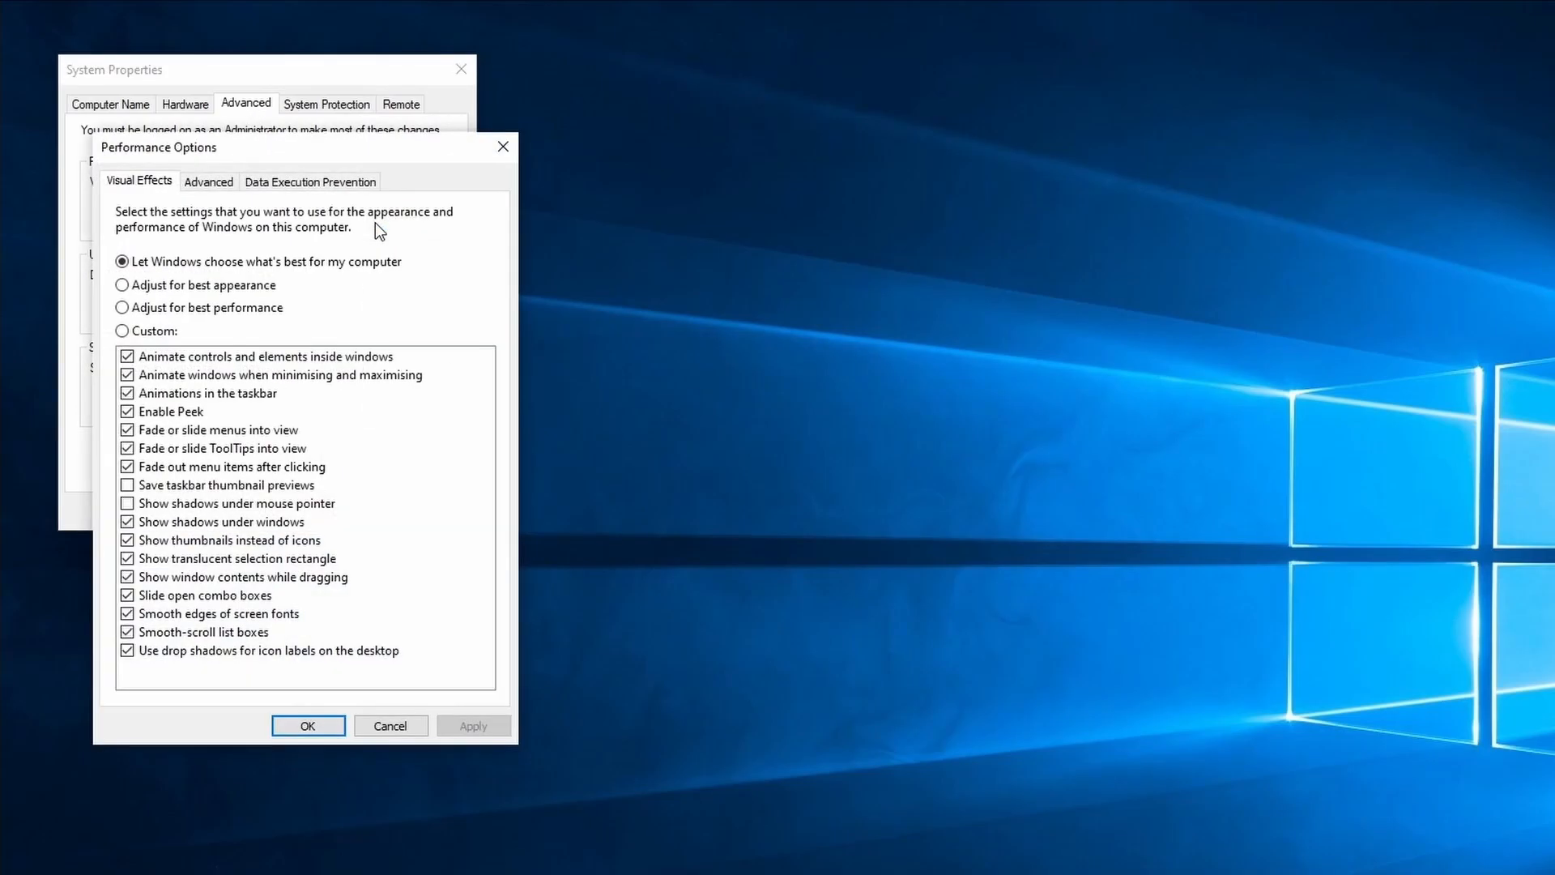
click(220, 183)
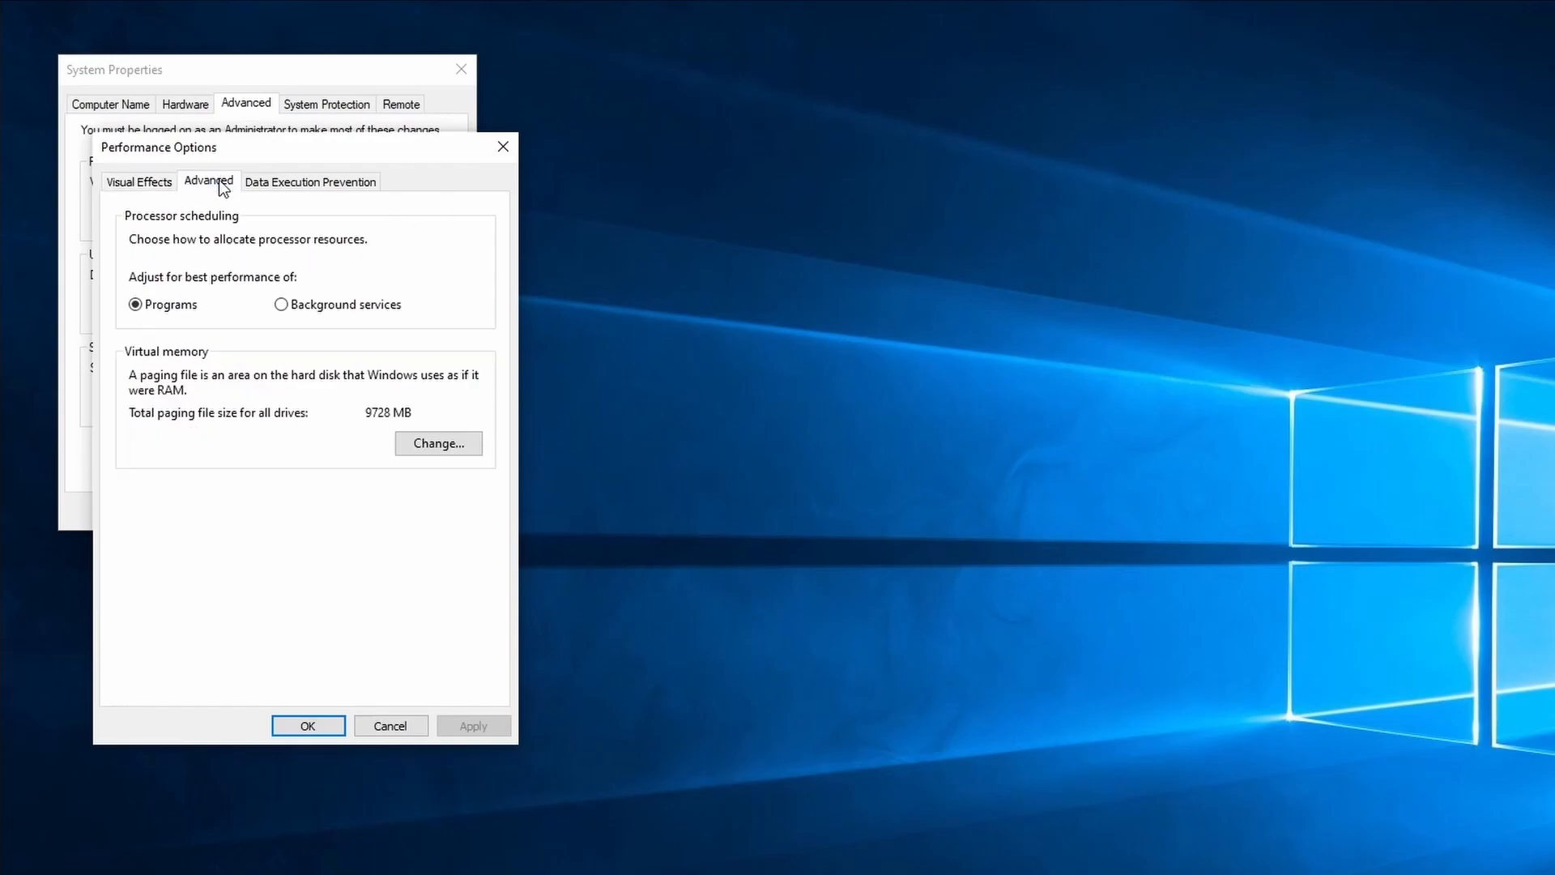
click(402, 442)
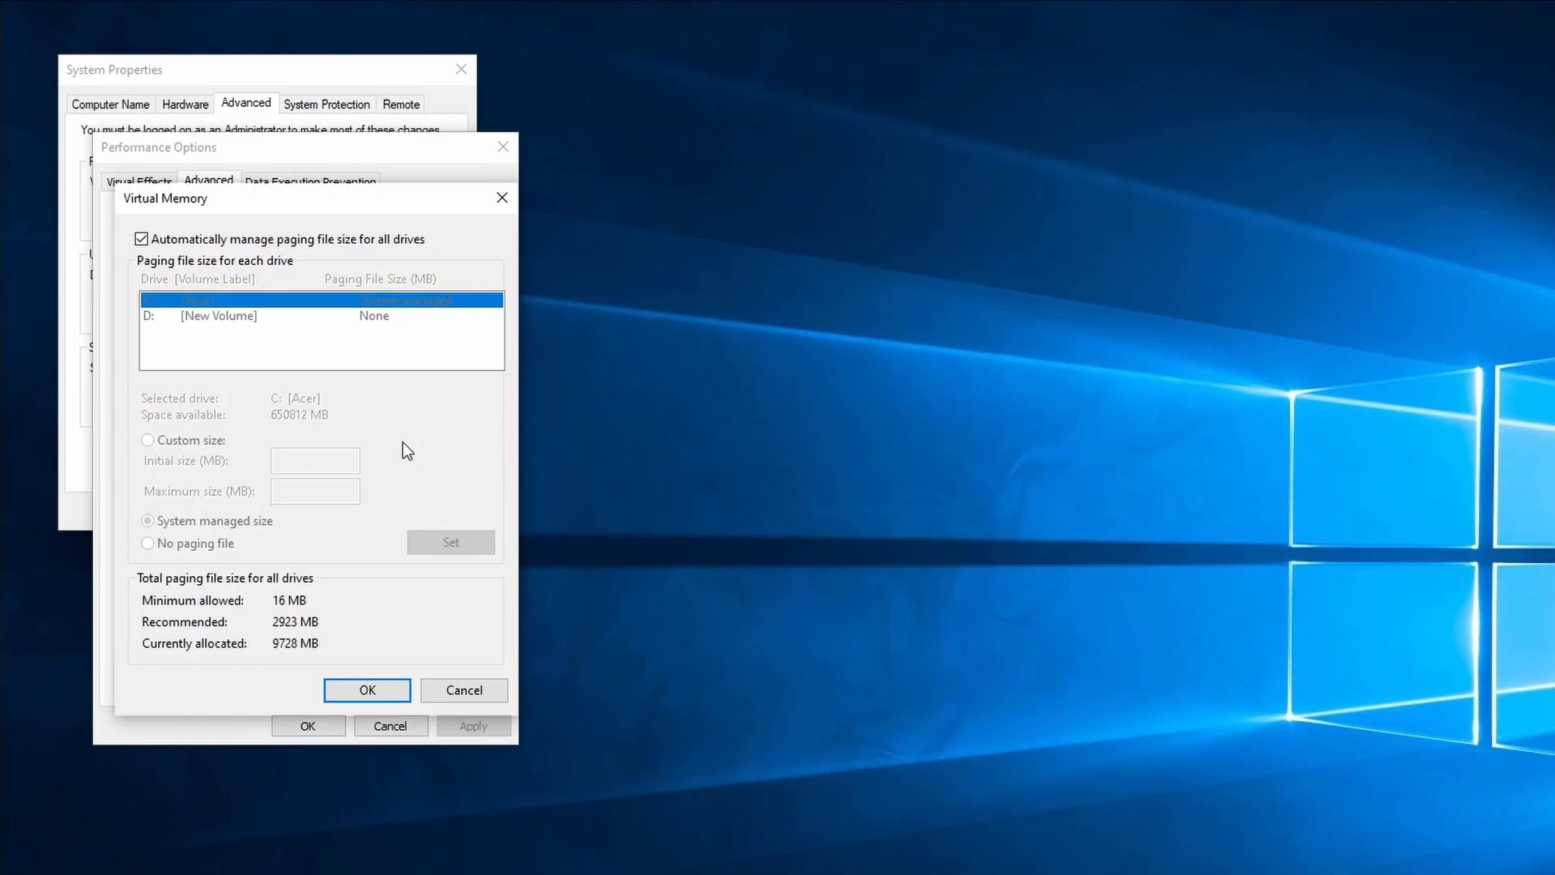
- Toggle automatic paging file management for all drives off and back on, accept the restart notice and apply the performance options
click(141, 242)
click(141, 242)
click(383, 695)
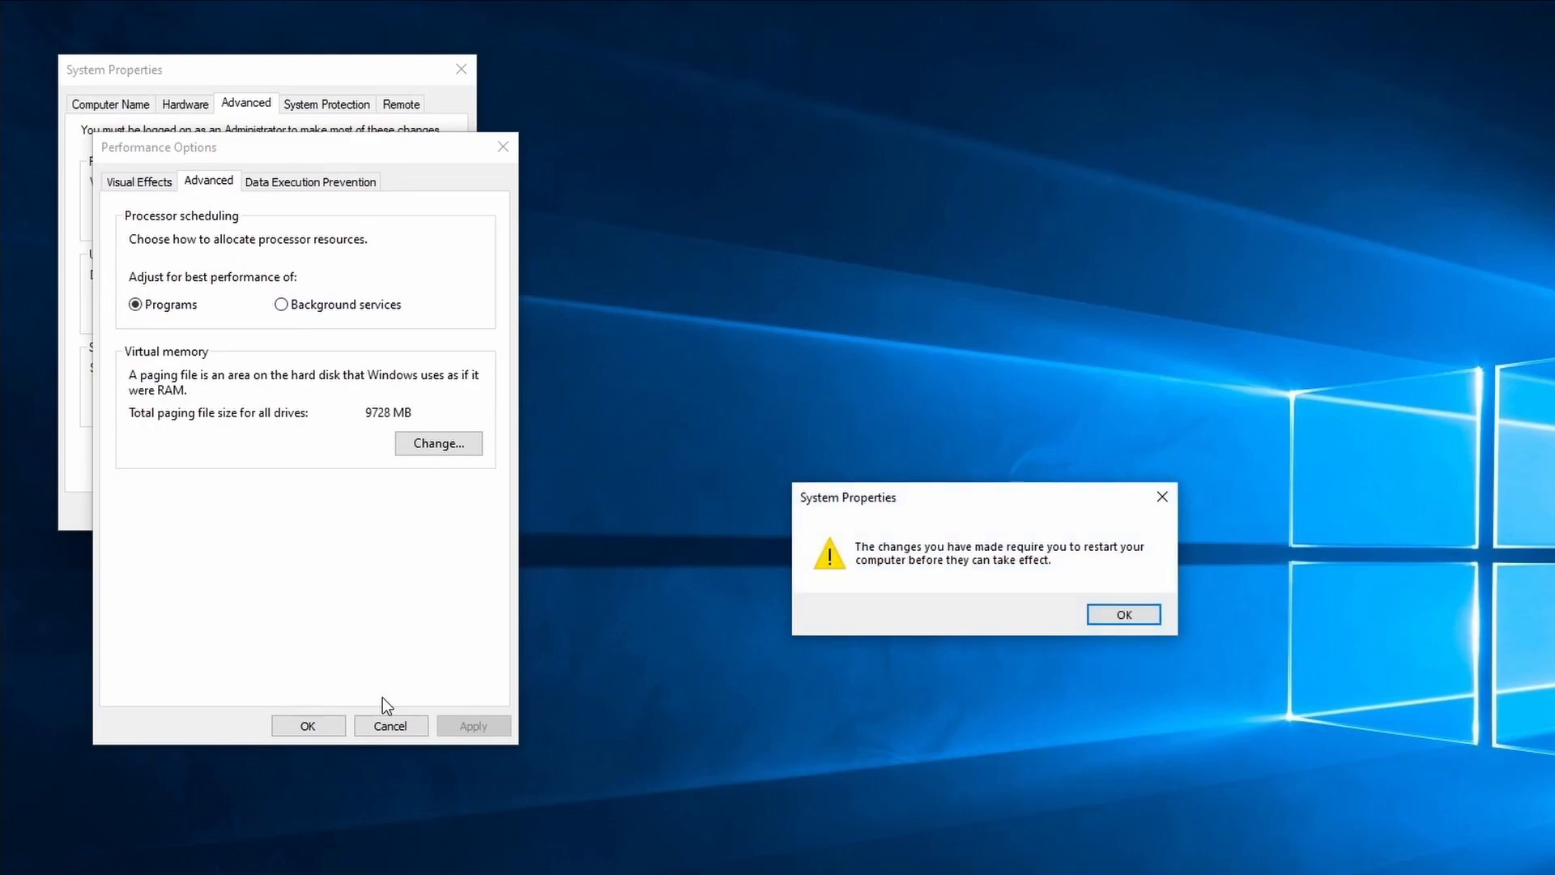
click(1118, 625)
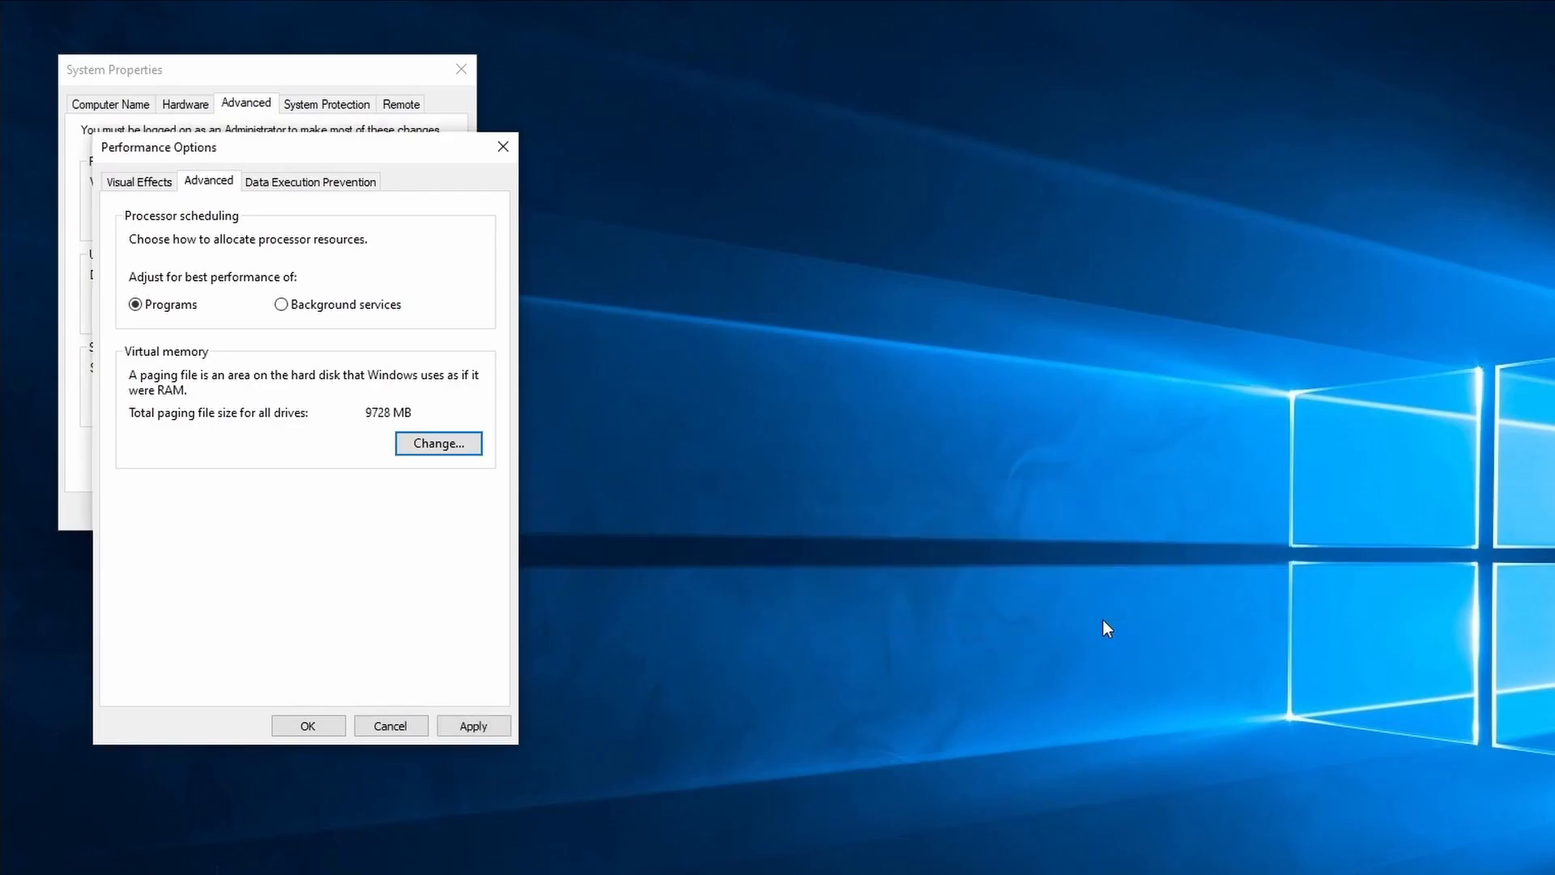
click(453, 726)
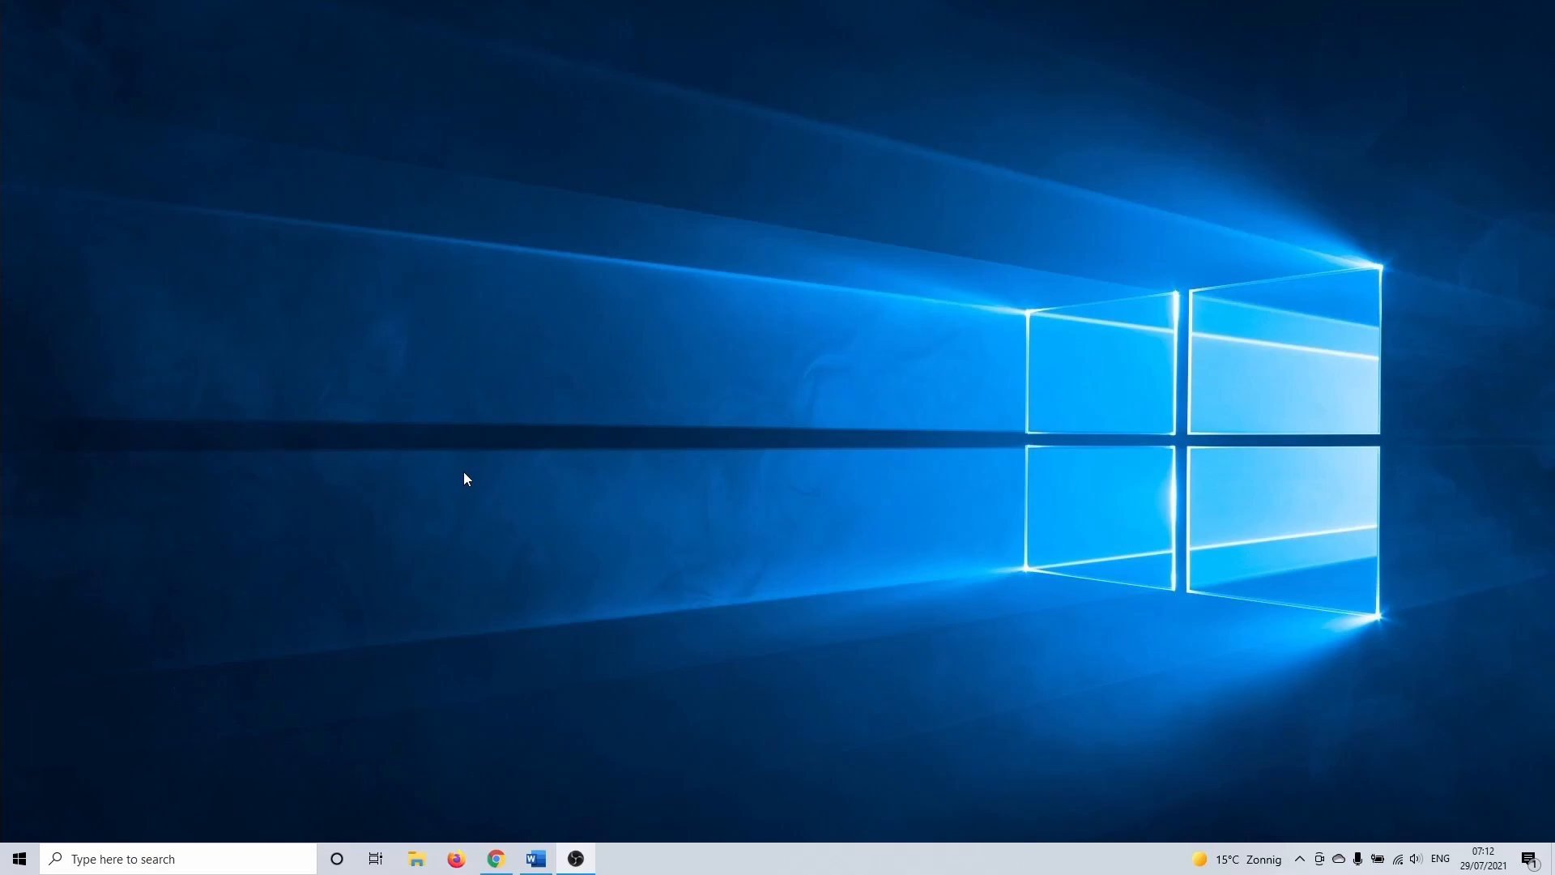
- Turn off Transparency effects in the Windows colour personalisation settings
click(221, 850)
text(tran)
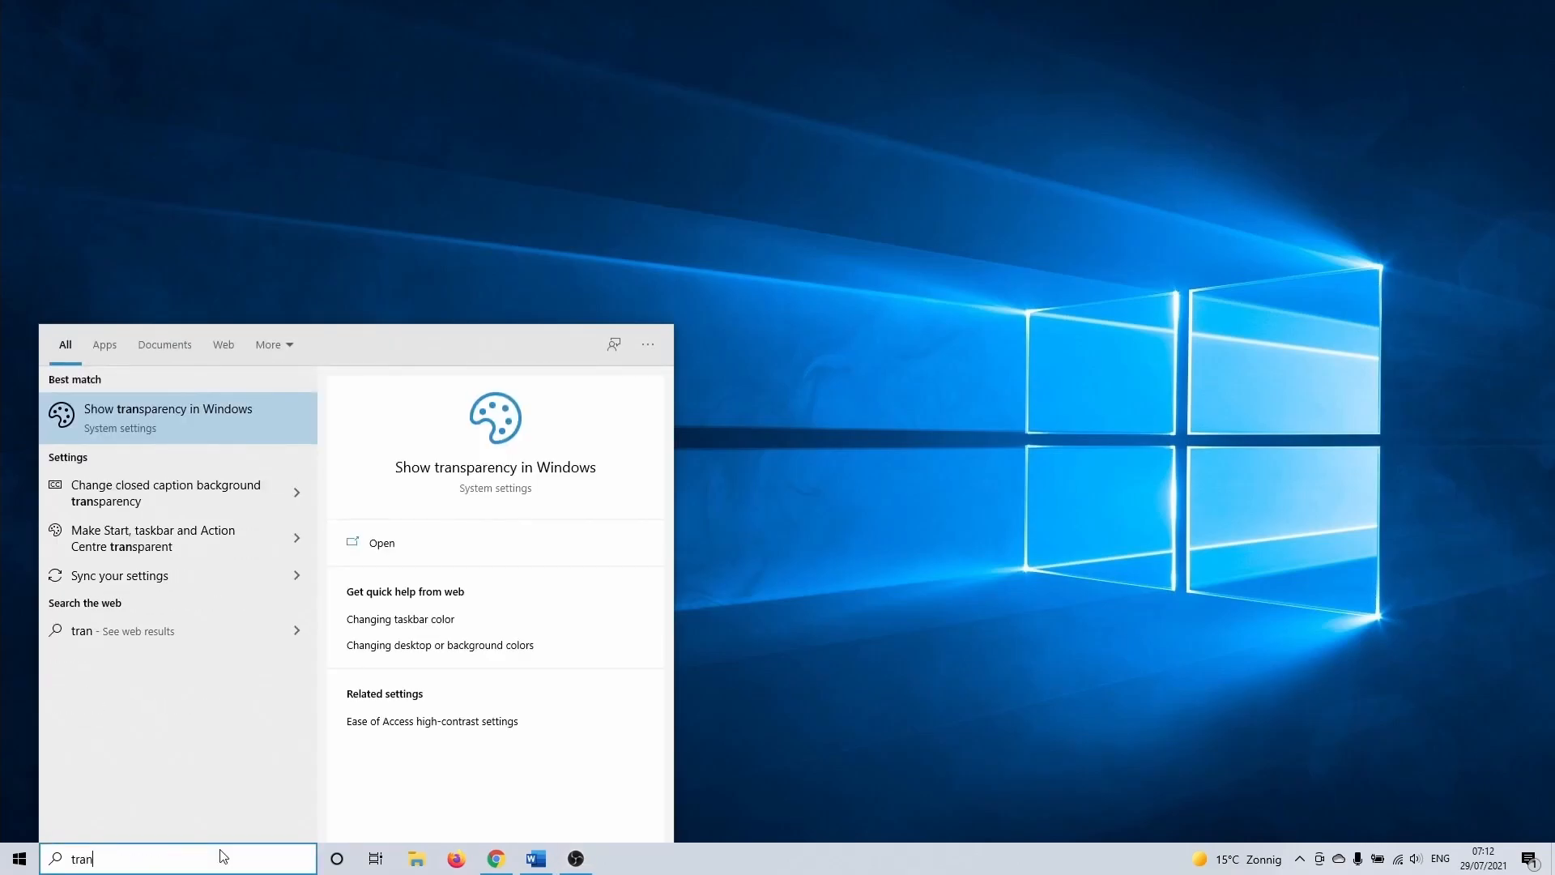
text(sparency)
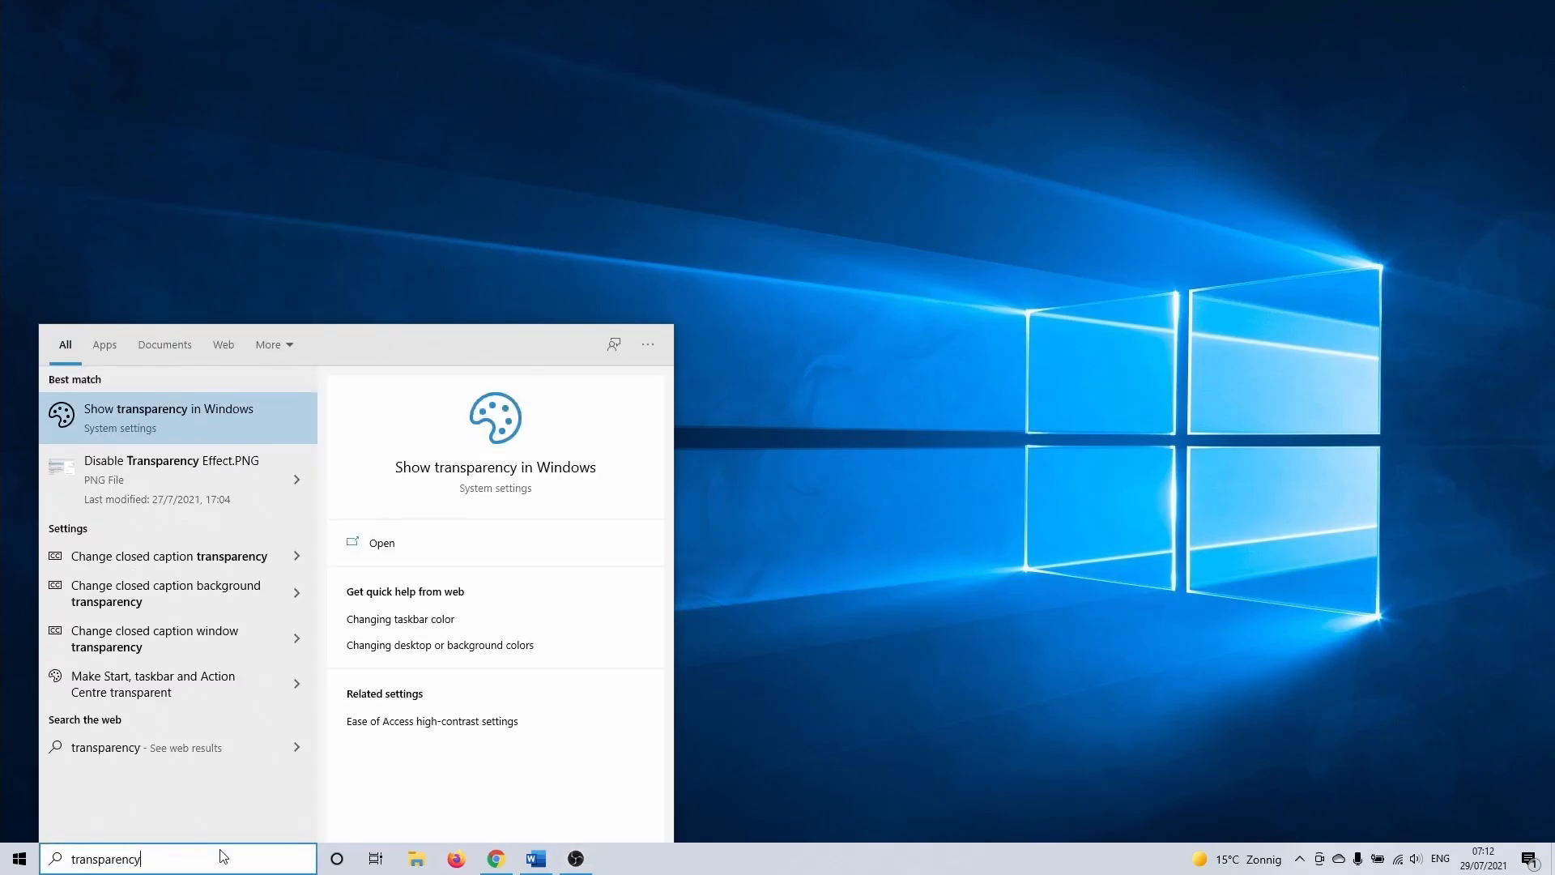
click(205, 434)
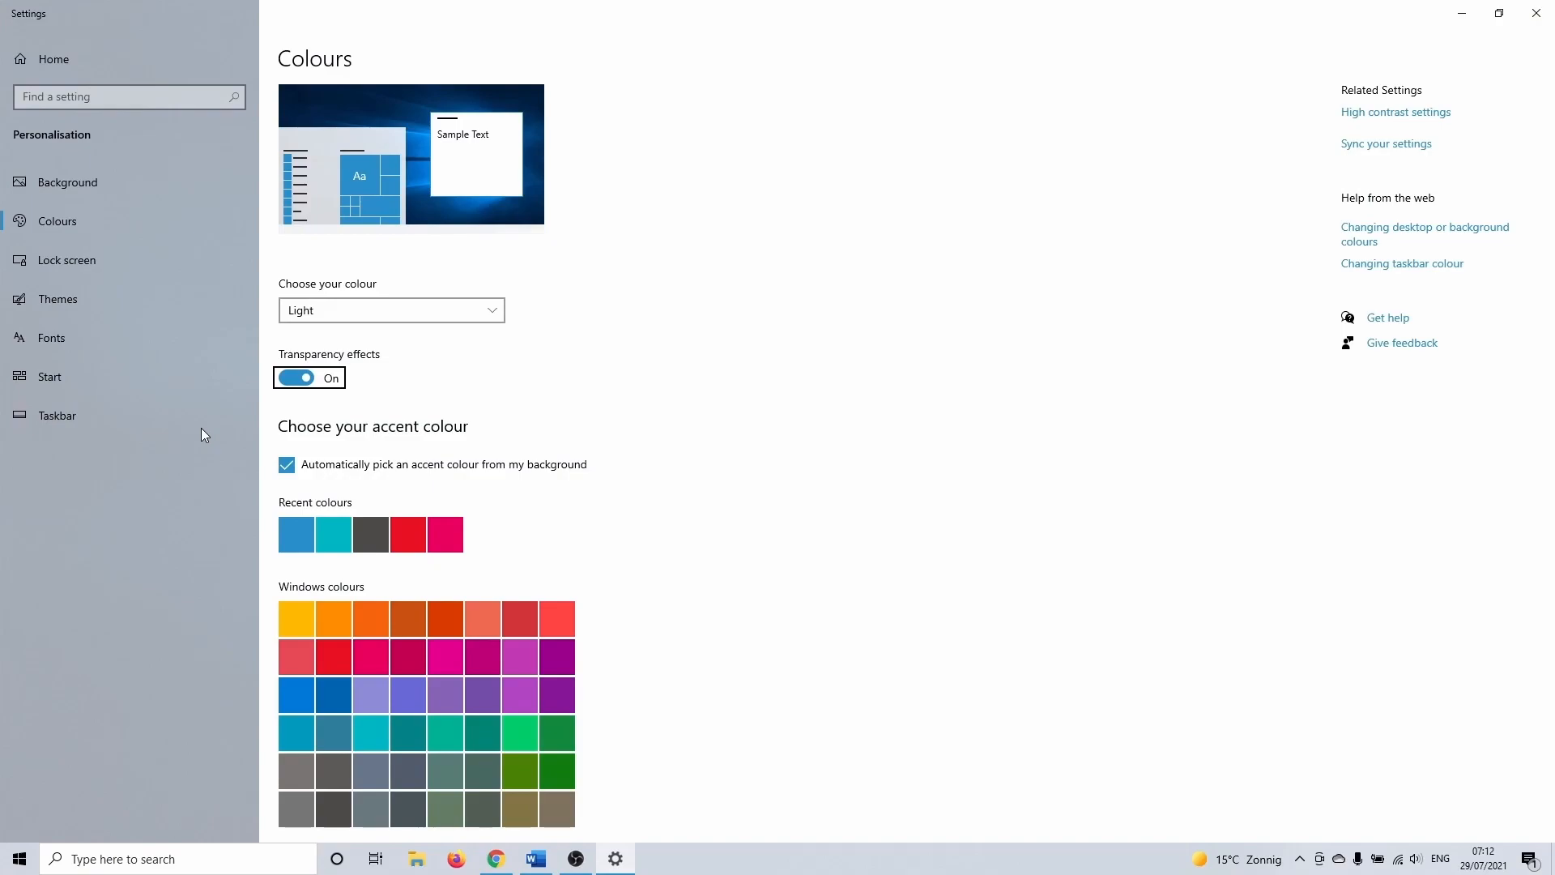
click(297, 379)
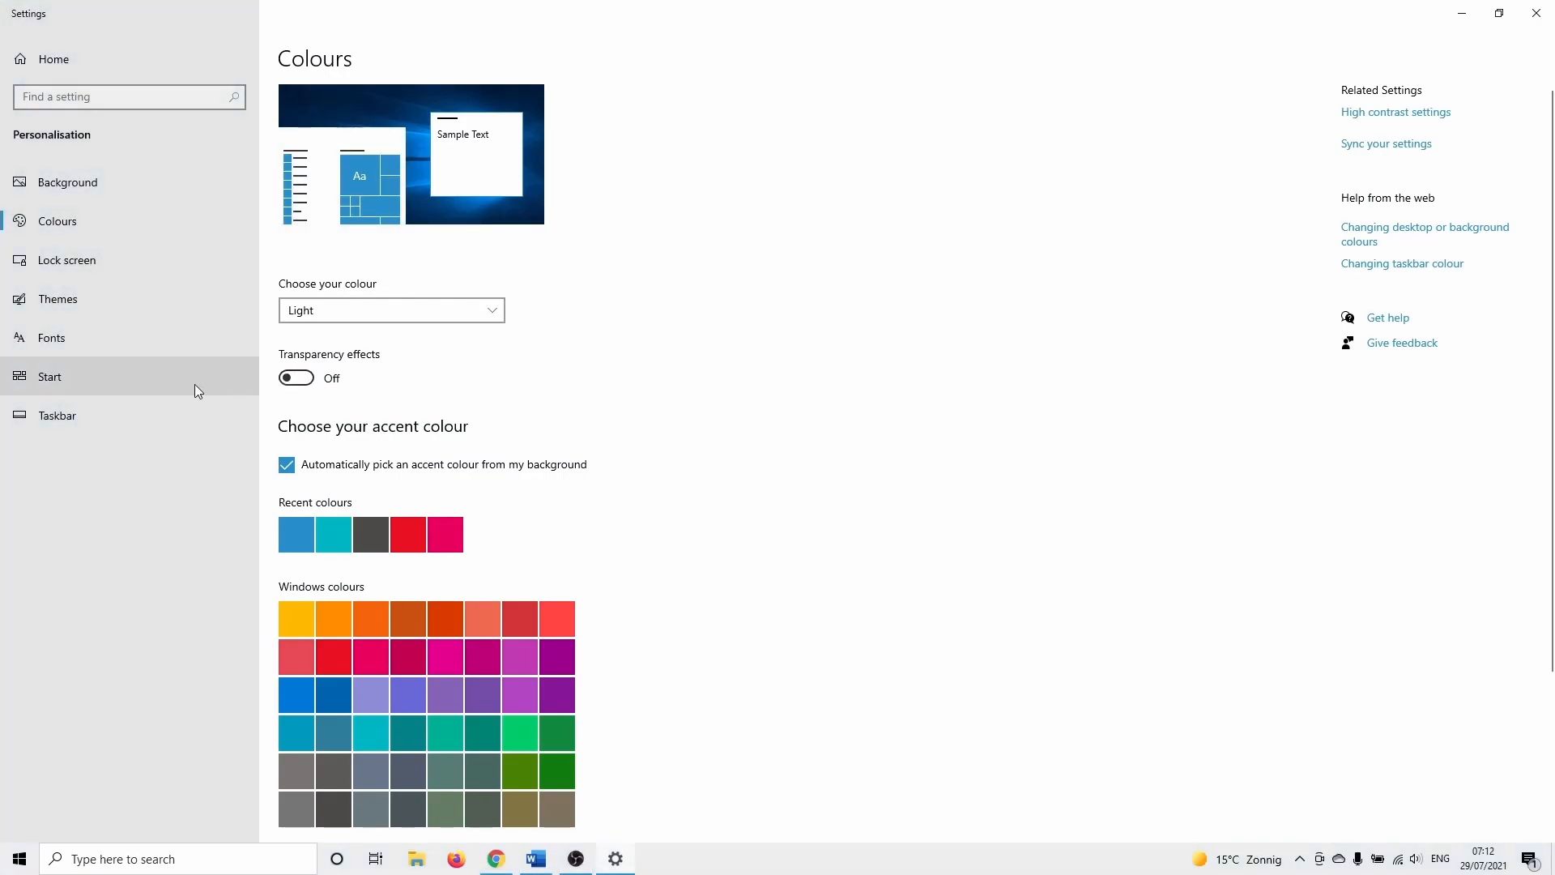
- Turn Transparency effects back on, reposition the Settings window and toggle the effects again to compare the appearance
click(298, 381)
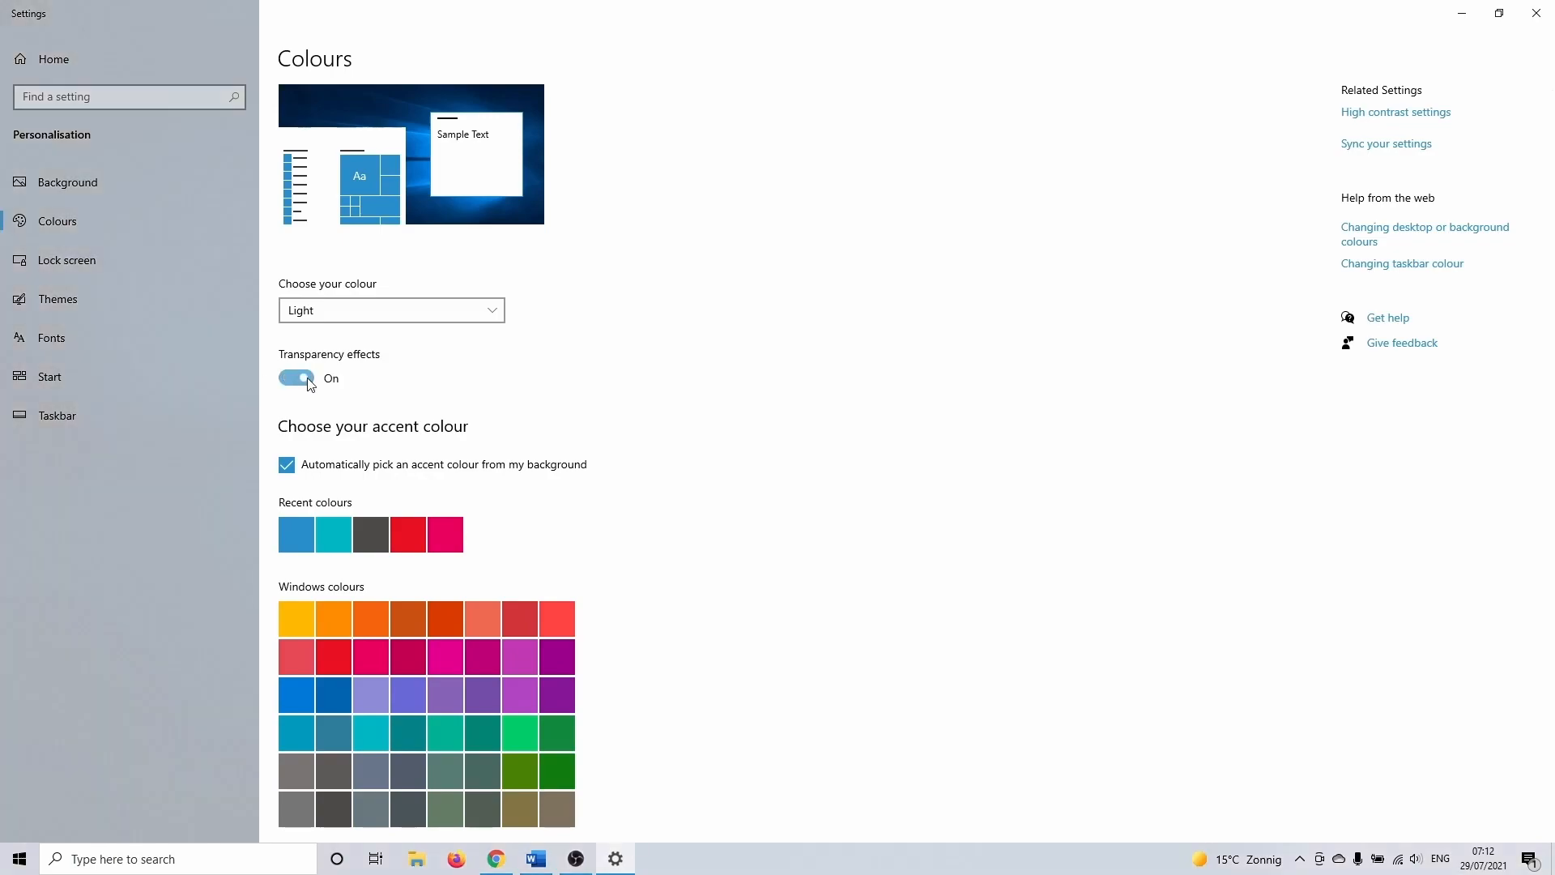
drag(523, 8, 744, 110)
click(575, 471)
mouse_move(813, 105)
mouse_down()
mouse_move(903, 107)
mouse_move(813, 110)
mouse_up()
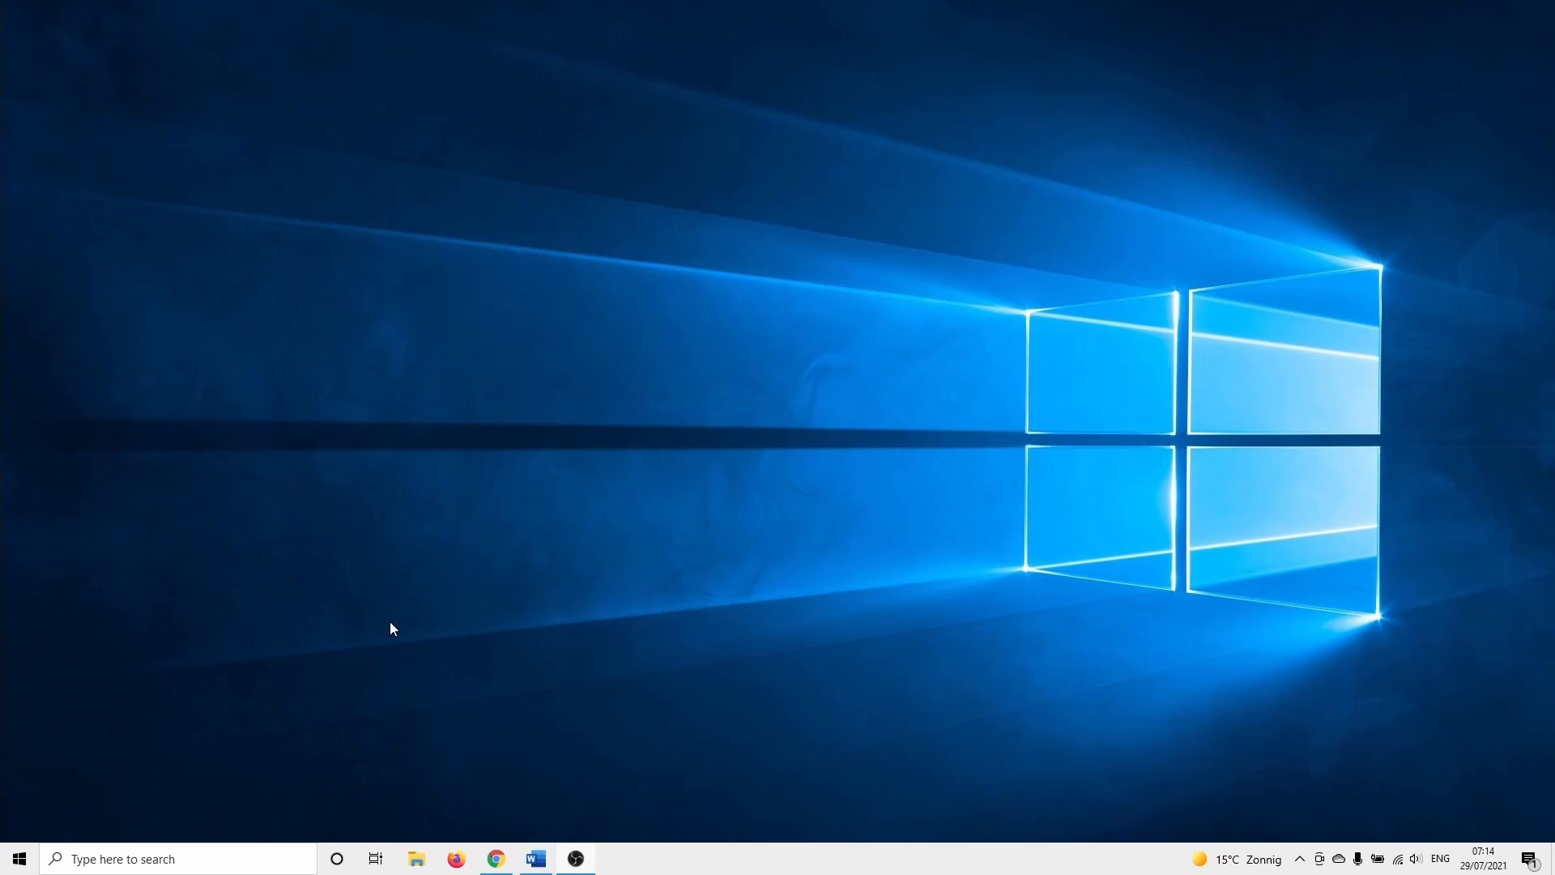
- Open the visual effects performance options from the advanced system settings and move the dialog clear of System Properties
click(243, 859)
text(advanced)
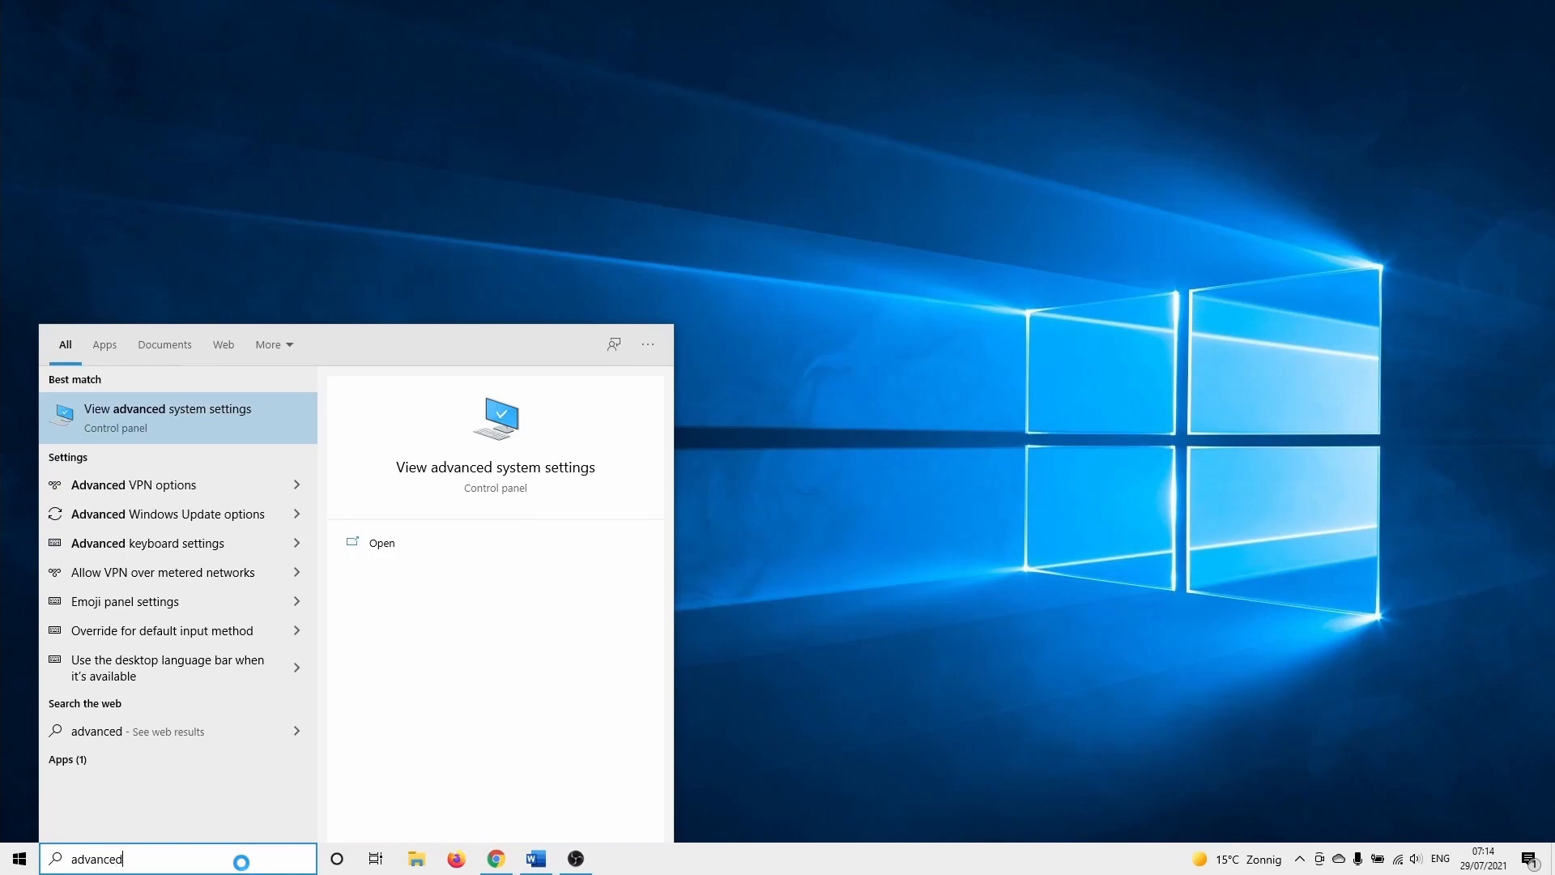
text( sy)
click(231, 430)
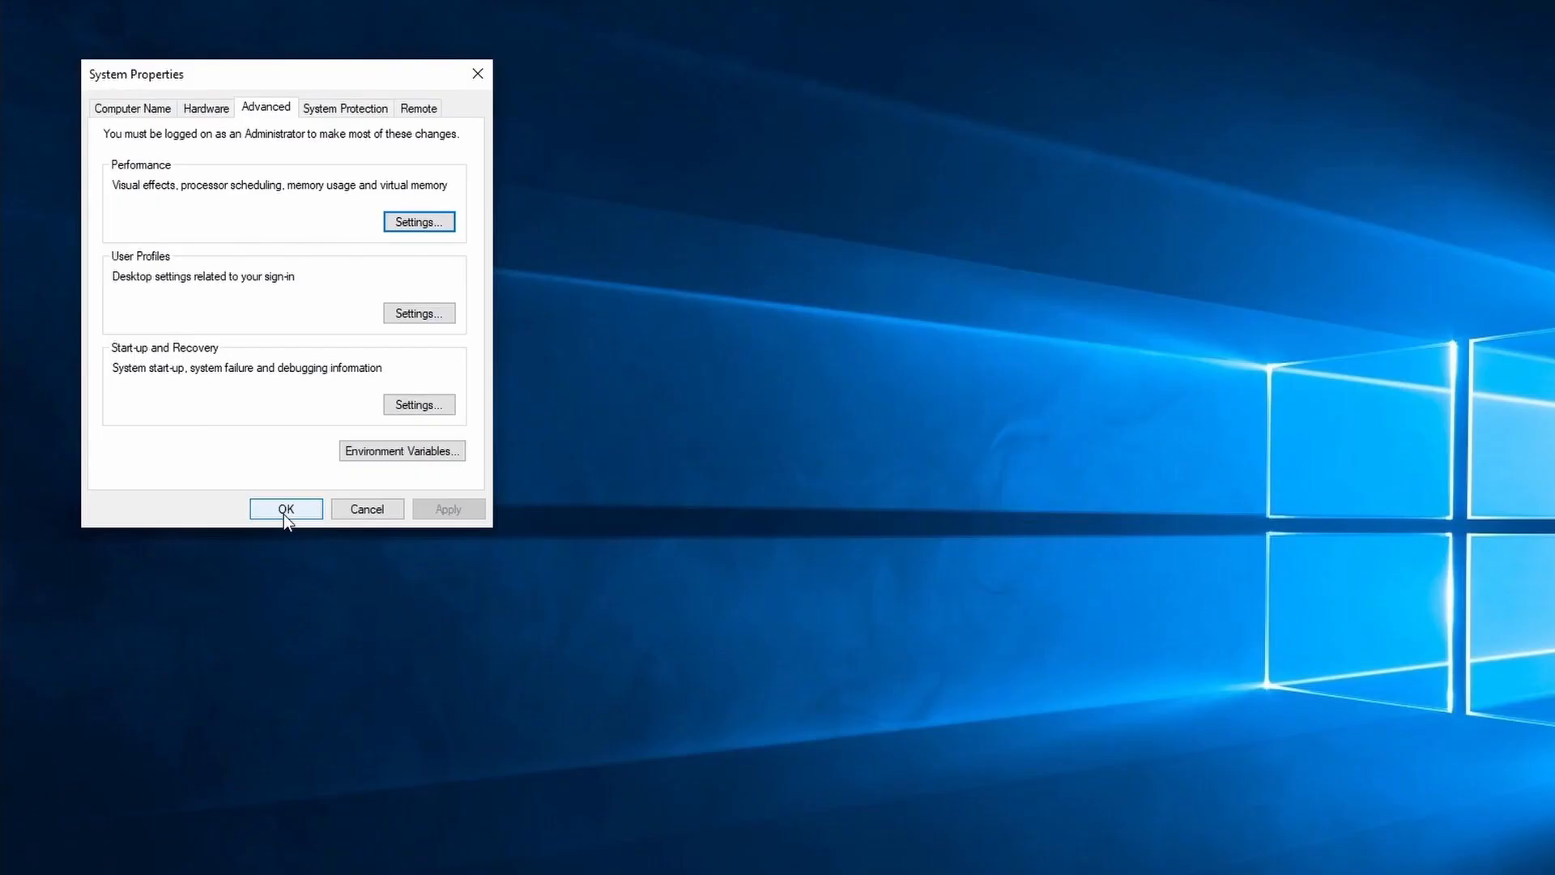
click(397, 223)
drag(377, 153, 566, 197)
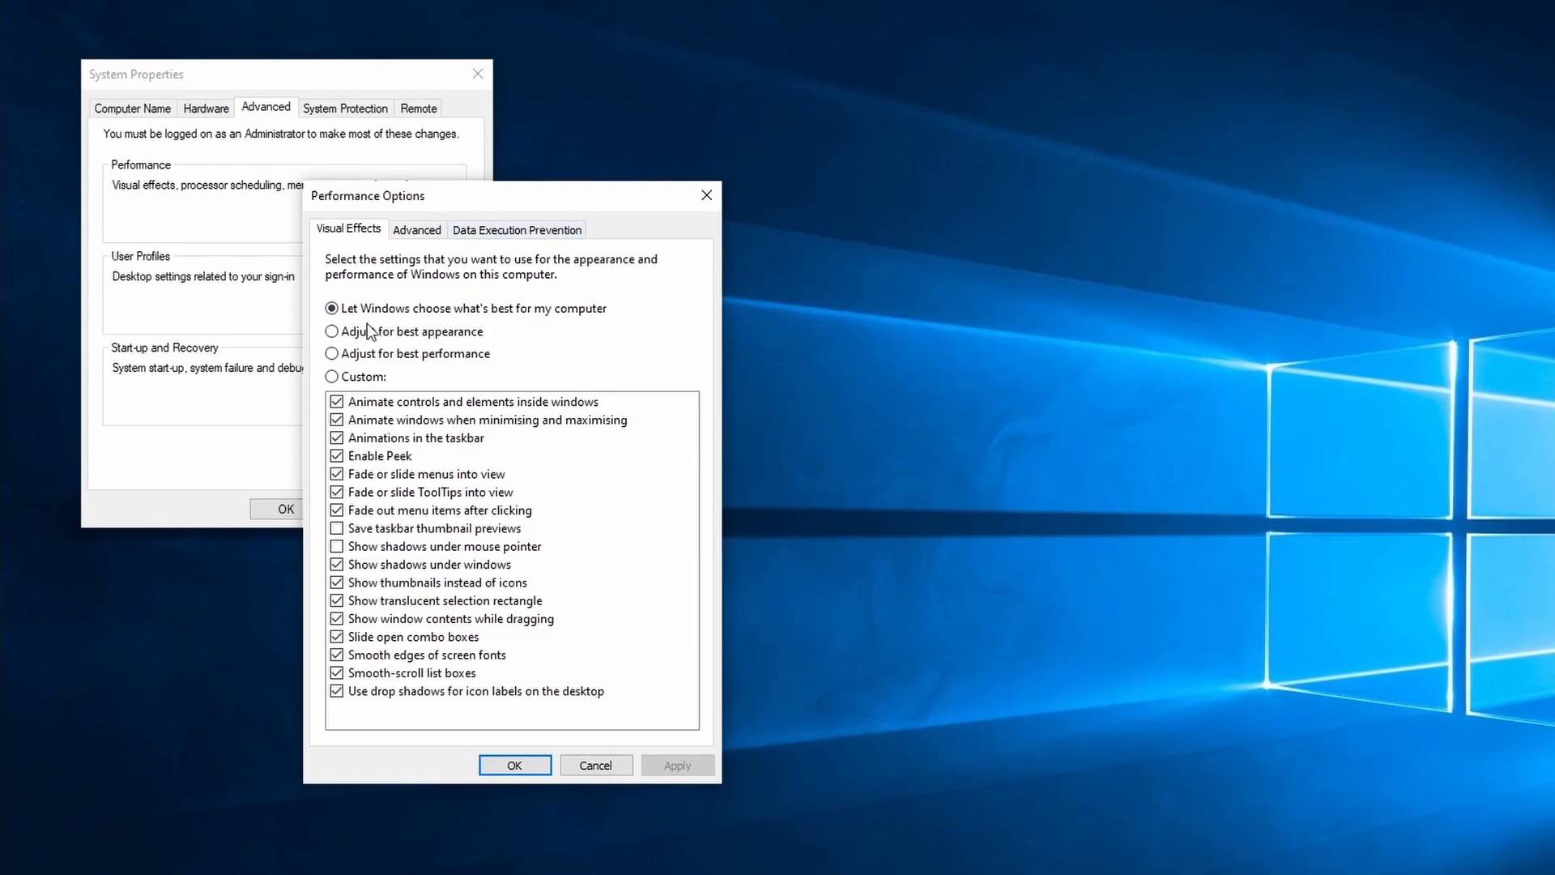
- Adjust visual effects for best performance, but enable sliding ToolTips, saved taskbar thumbnail previews, thumbnails instead of icons and window contents while dragging
click(332, 354)
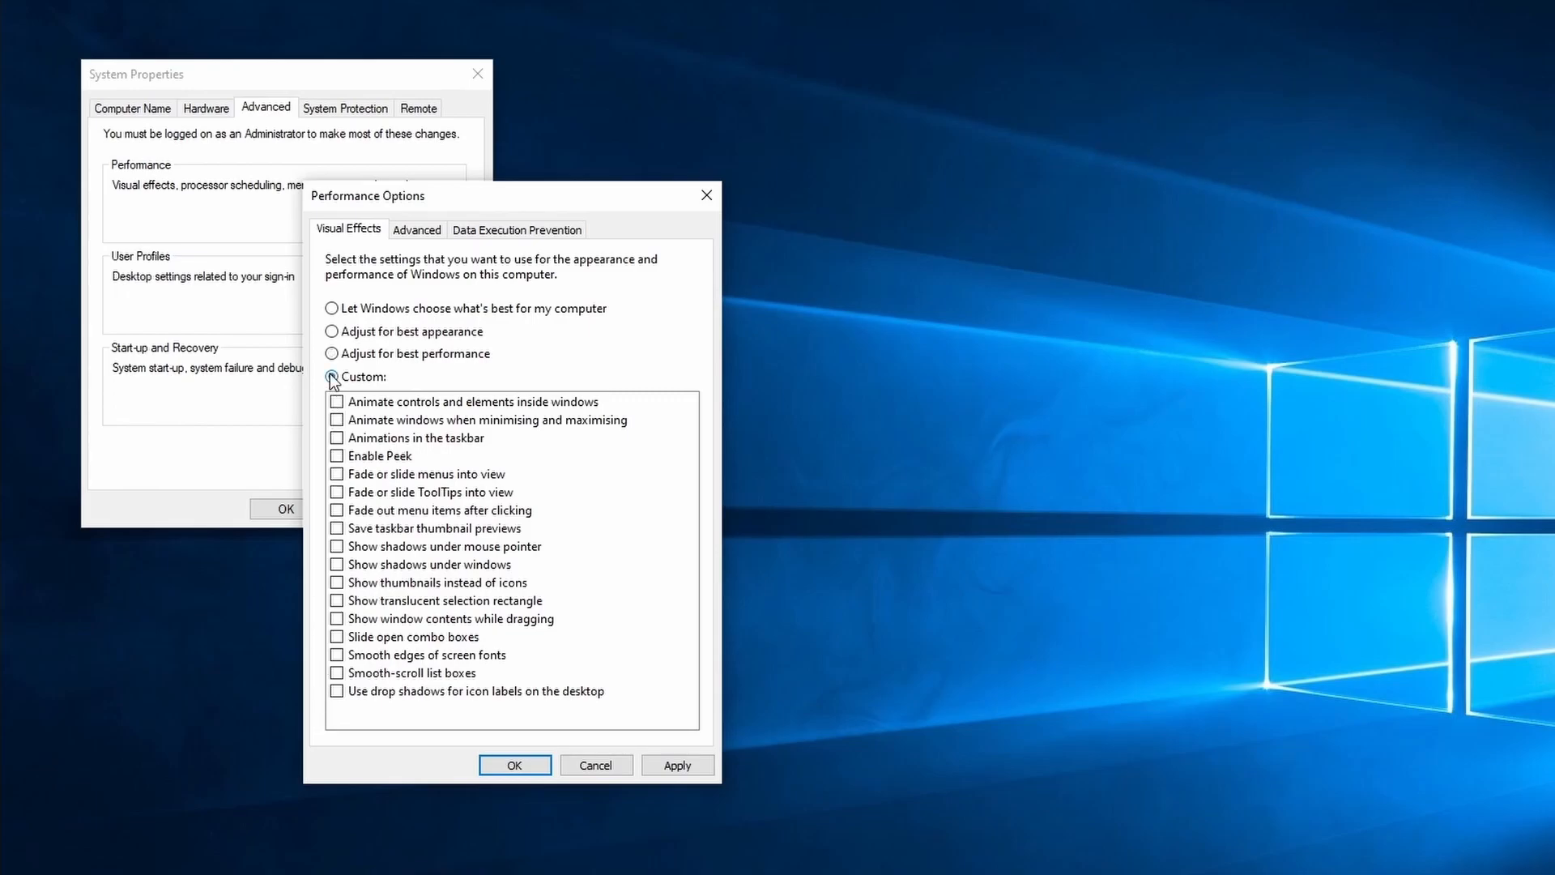
click(337, 492)
click(336, 528)
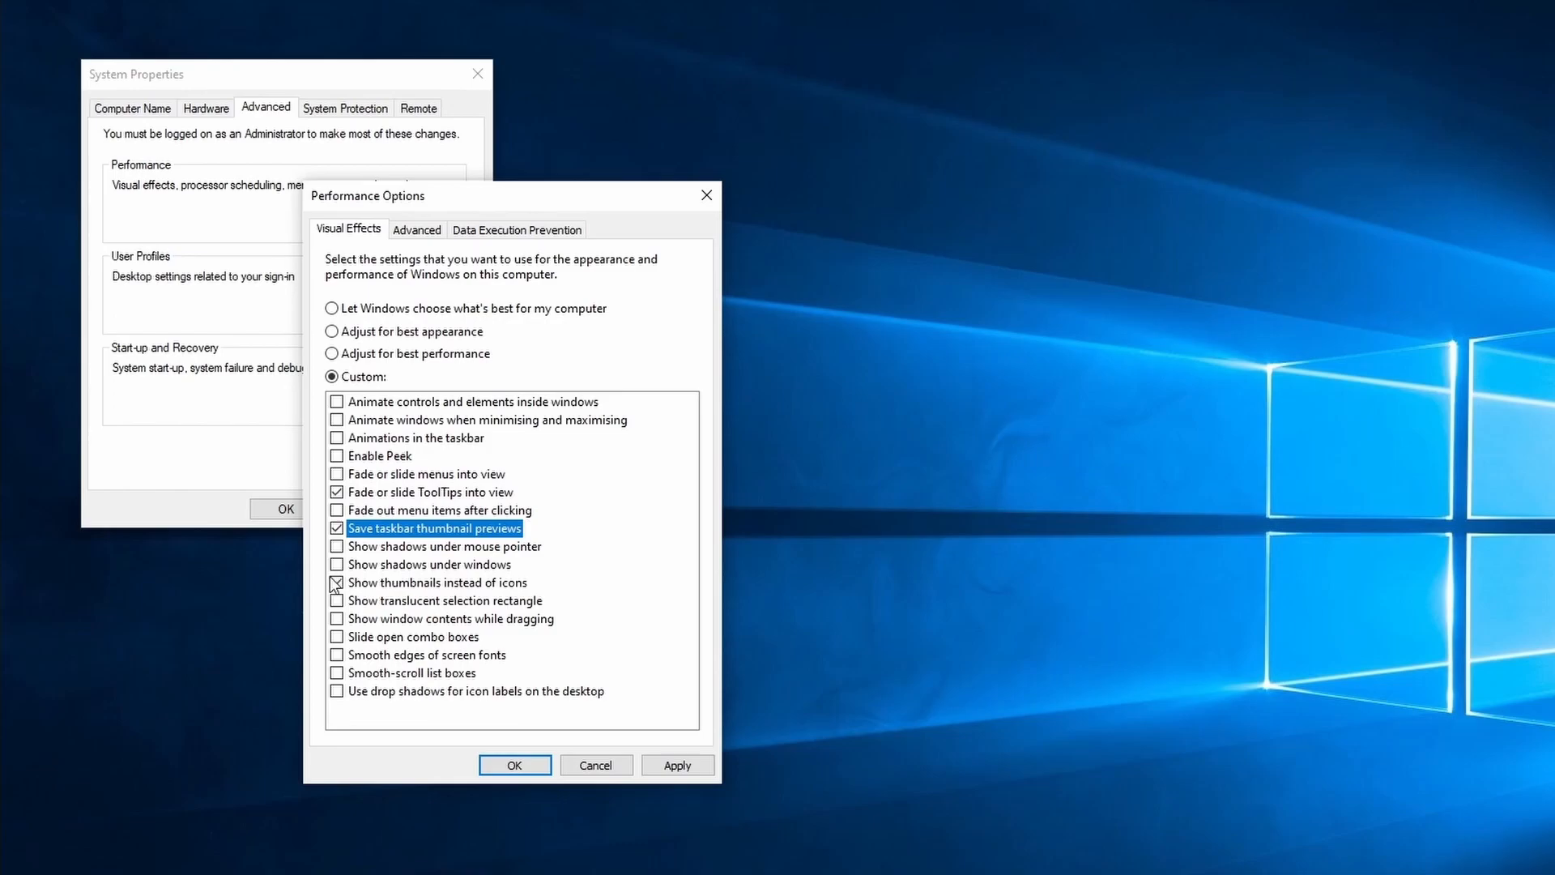
click(336, 619)
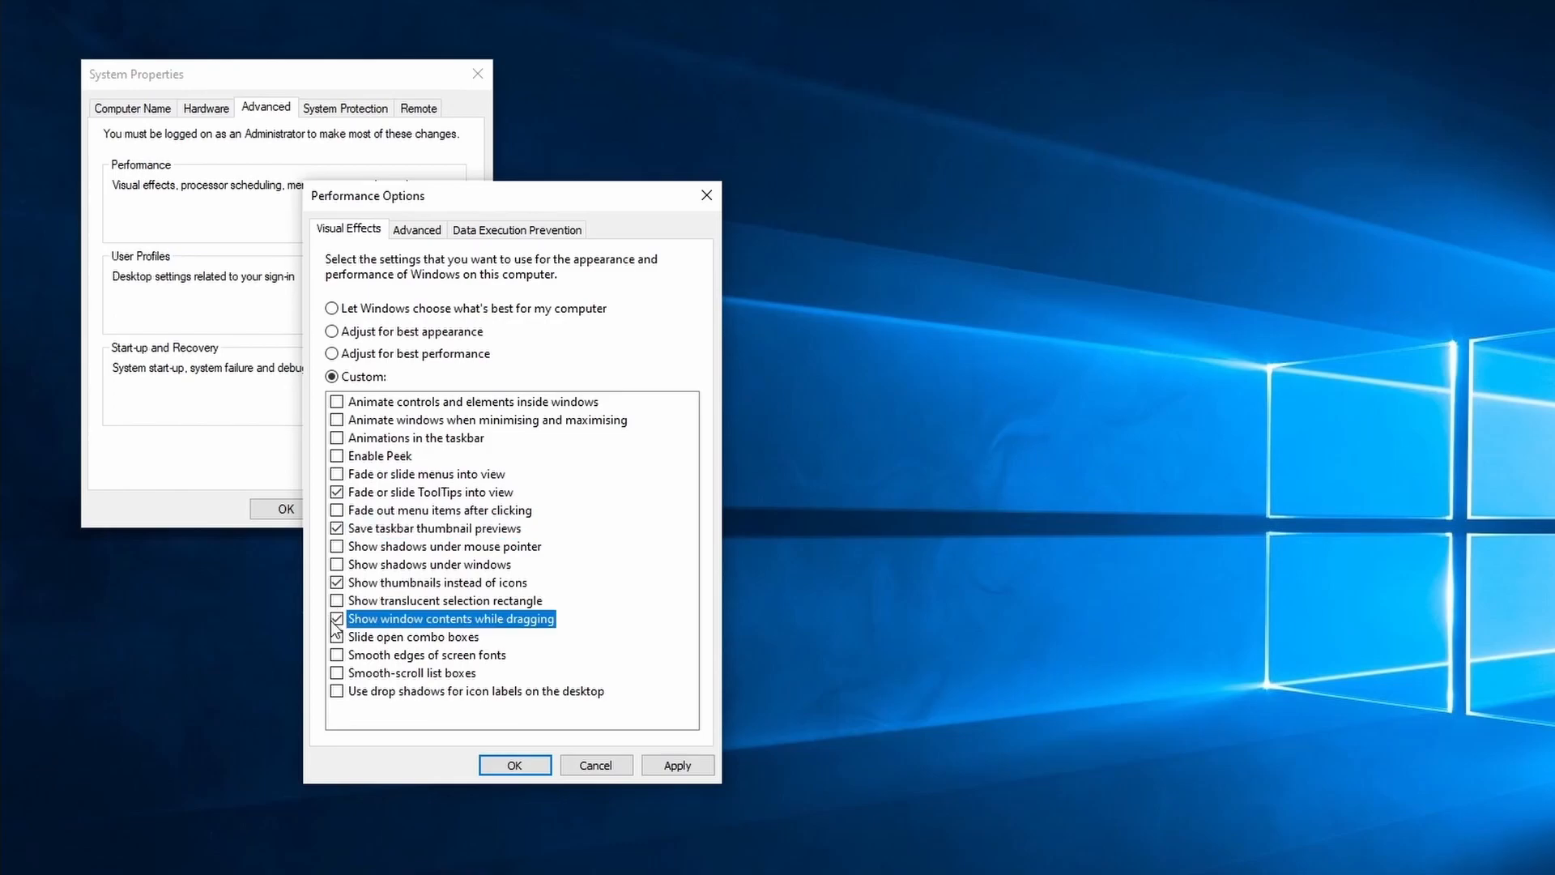